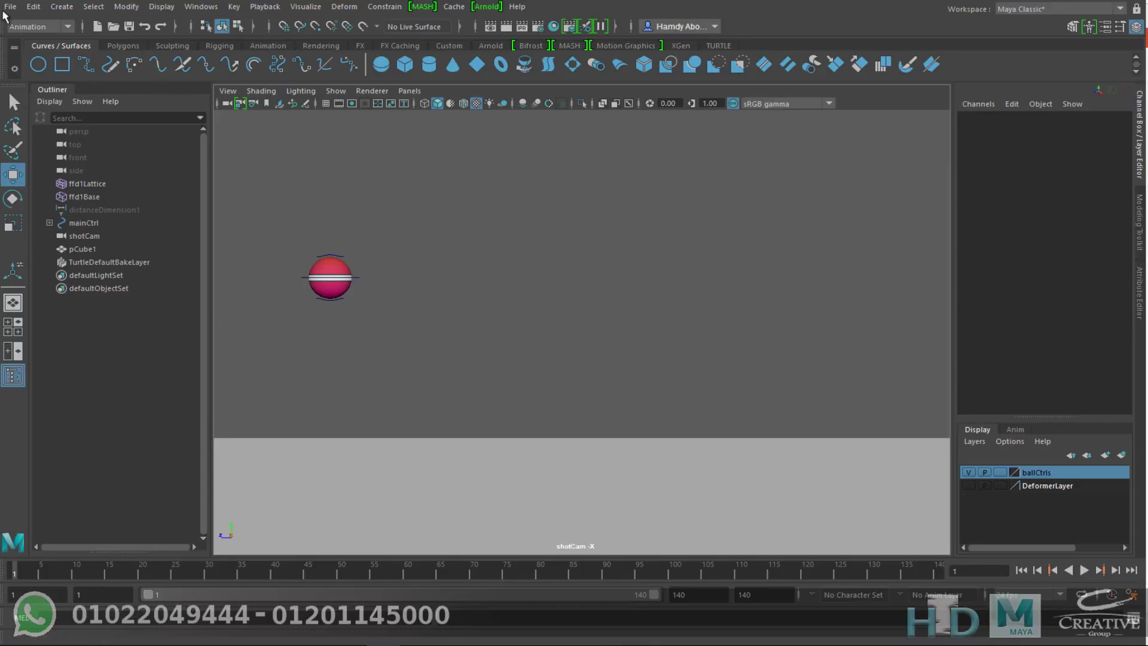
Marquee-select the ball's mainCtrl rig control in the shotCam viewport.
{"action": "left_click_drag", "start_coordinate": [360, 270], "coordinate": [354, 288]}
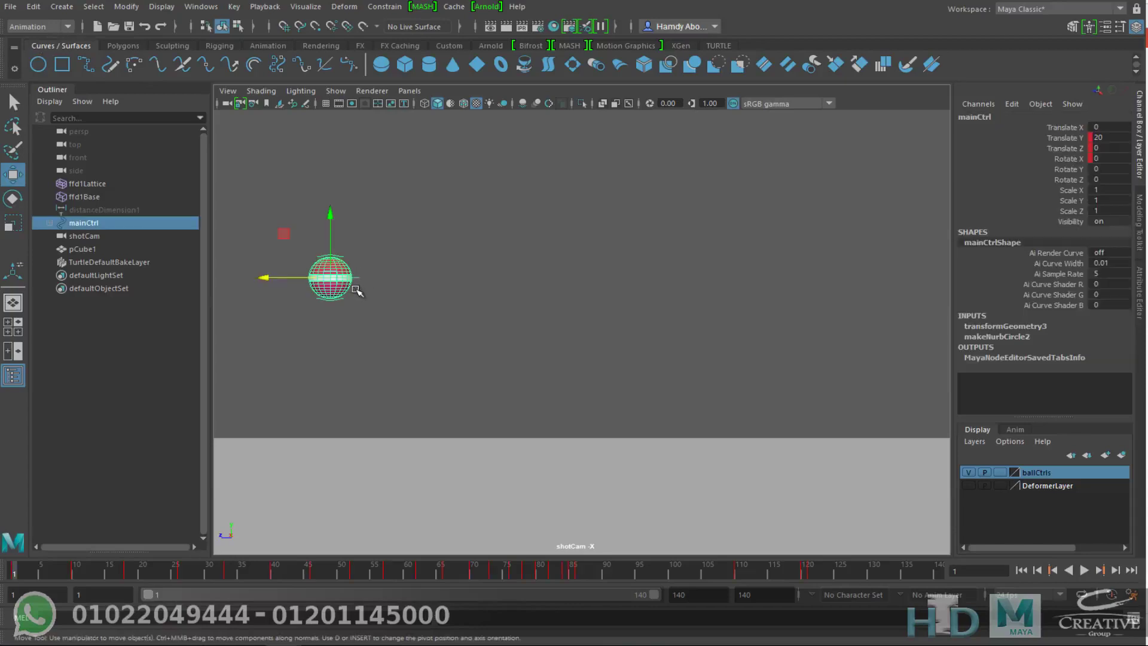
Set the Ghost Selected ghosting type to Global preferences, then close the options window.
{"action": "left_click", "coordinate": [313, 7]}
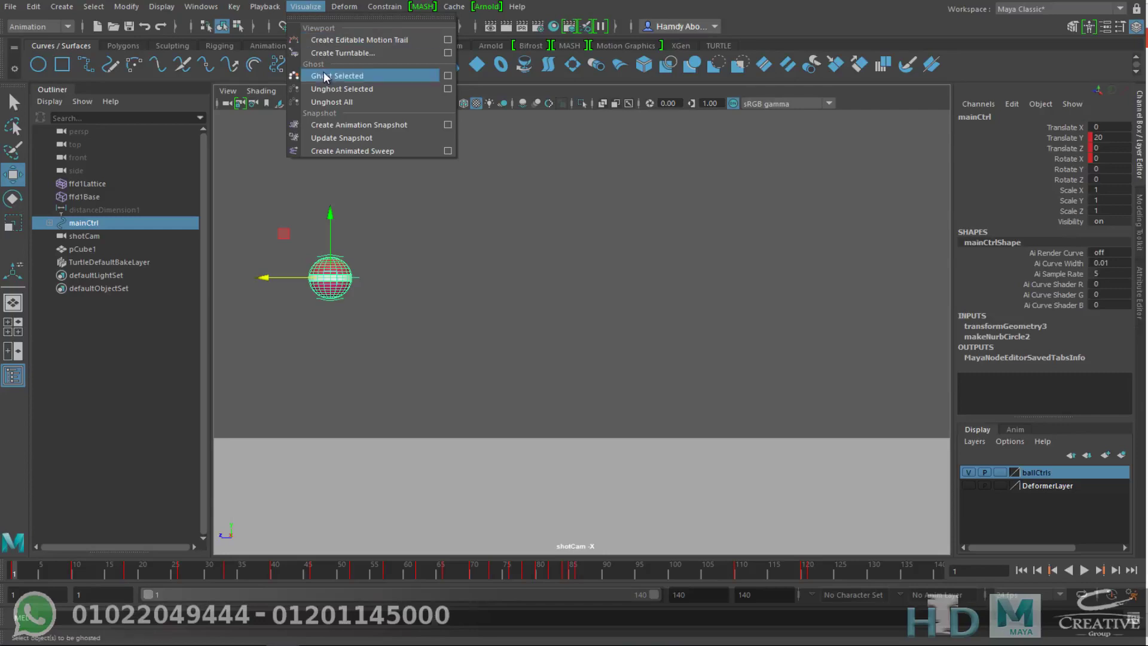
{"action": "left_click", "coordinate": [448, 79]}
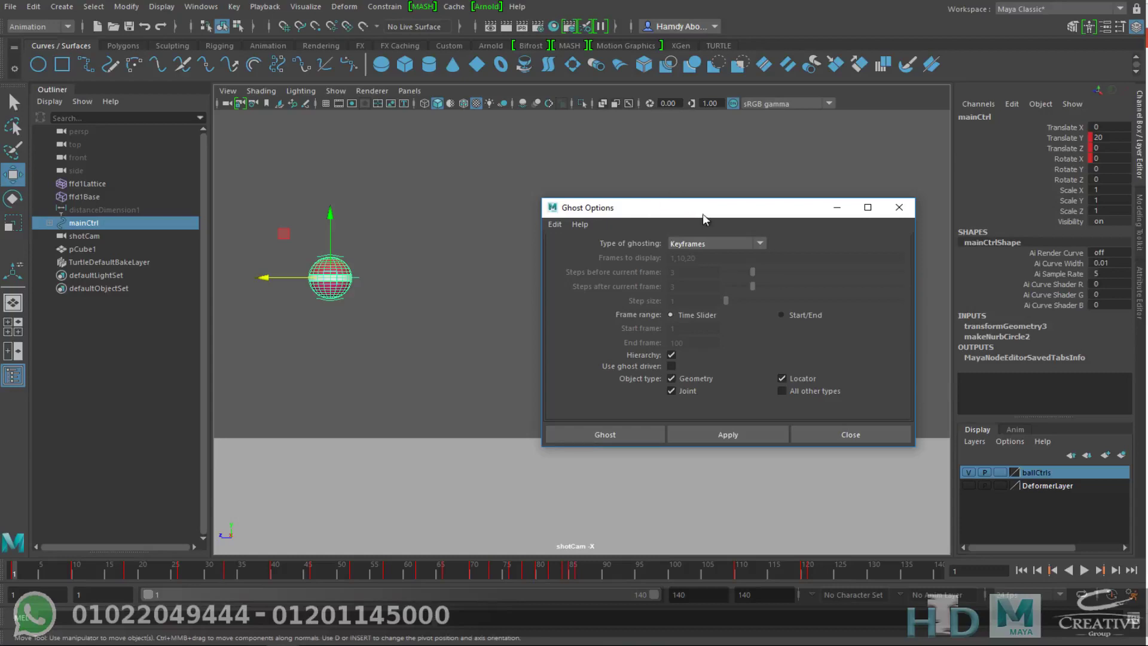
{"action": "left_click_drag", "start_coordinate": [702, 209], "coordinate": [611, 172]}
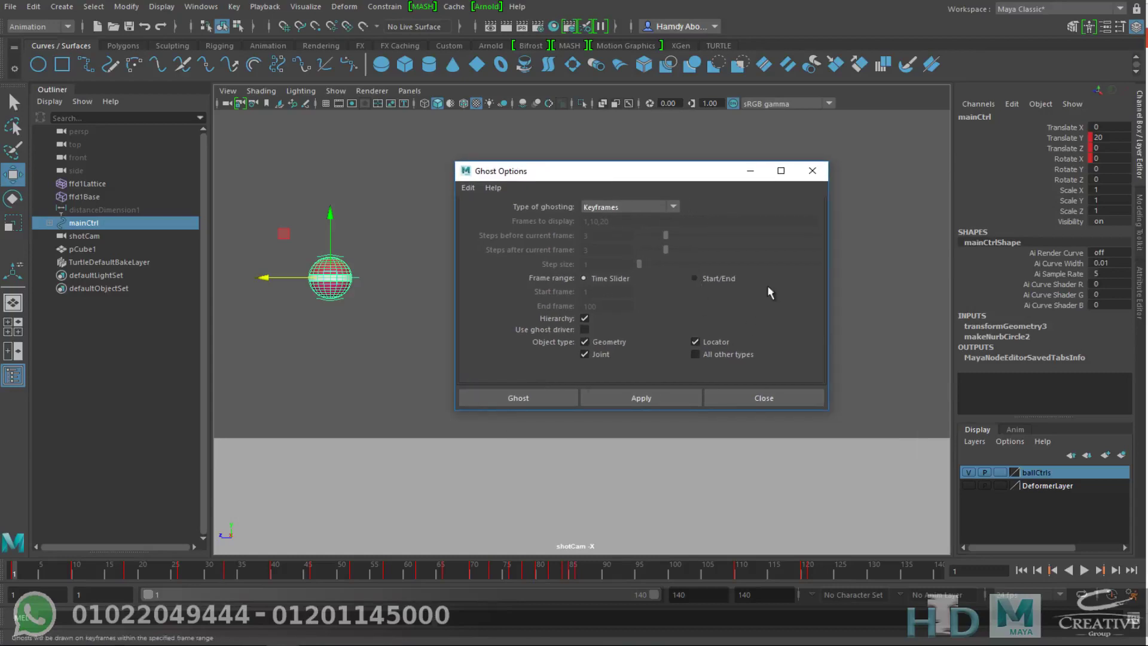
{"action": "left_click", "coordinate": [604, 210]}
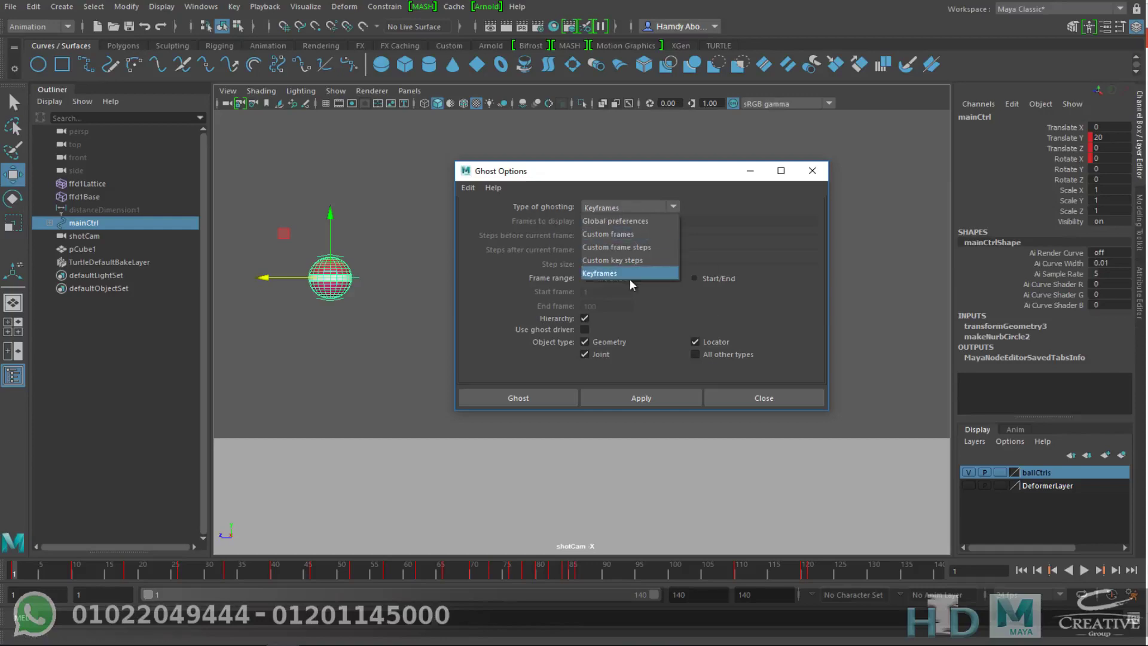
{"action": "left_click", "coordinate": [641, 222]}
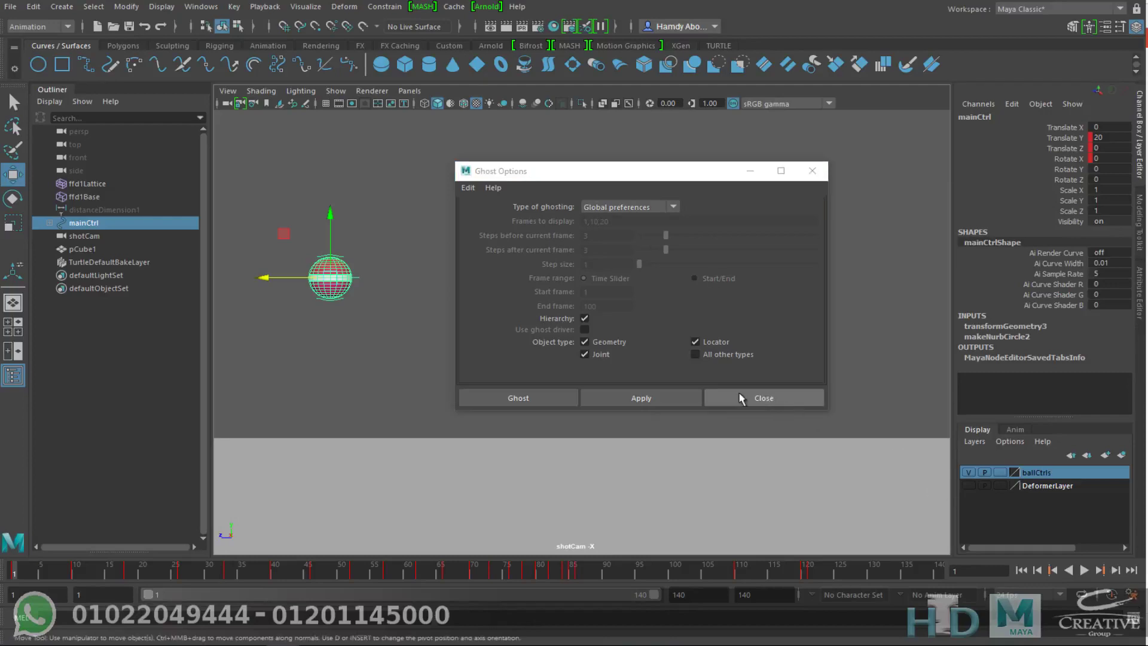
{"action": "left_click", "coordinate": [760, 404]}
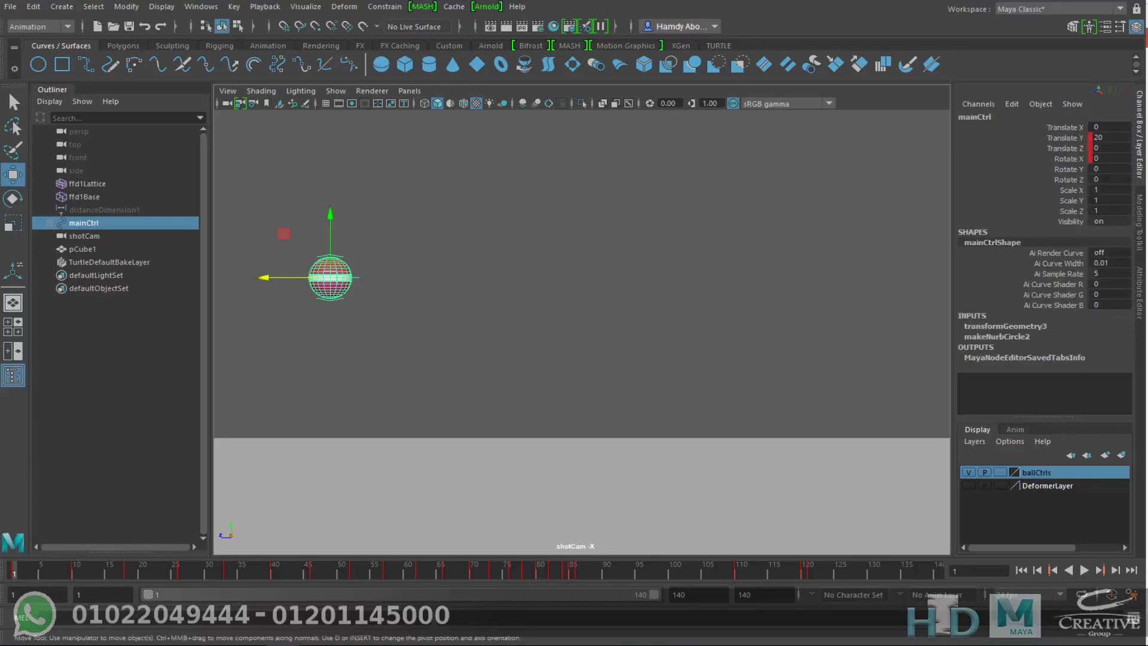
{"action": "left_click_drag", "start_coordinate": [504, 167], "coordinate": [541, 166]}
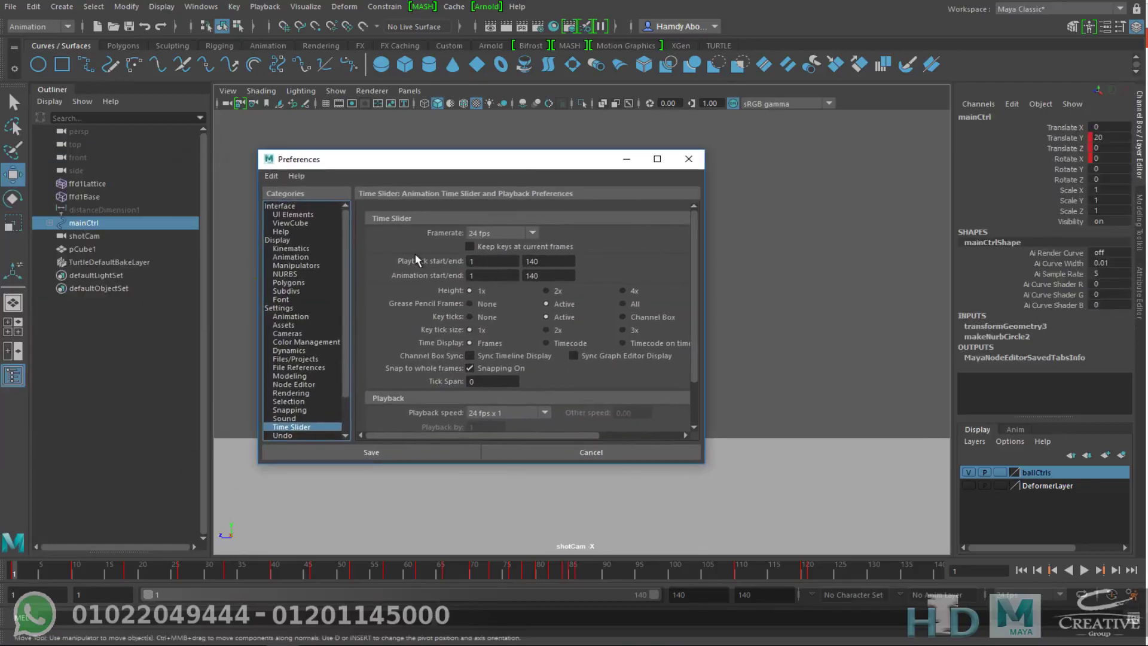
{"action": "left_click", "coordinate": [302, 257]}
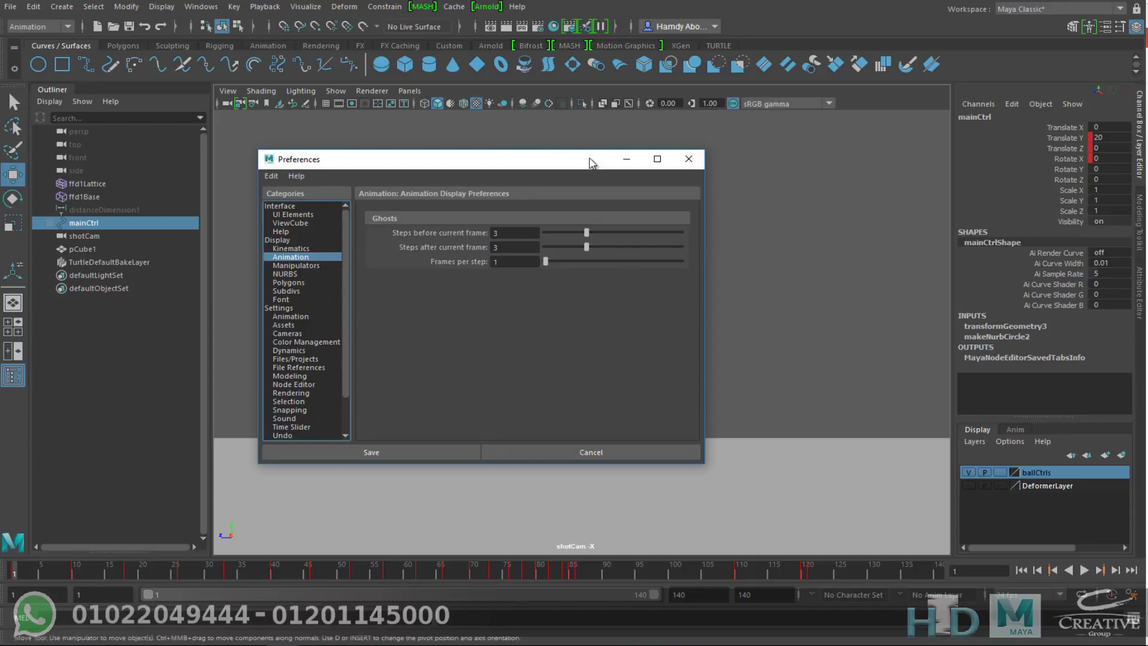
{"action": "left_click_drag", "start_coordinate": [589, 159], "coordinate": [664, 153]}
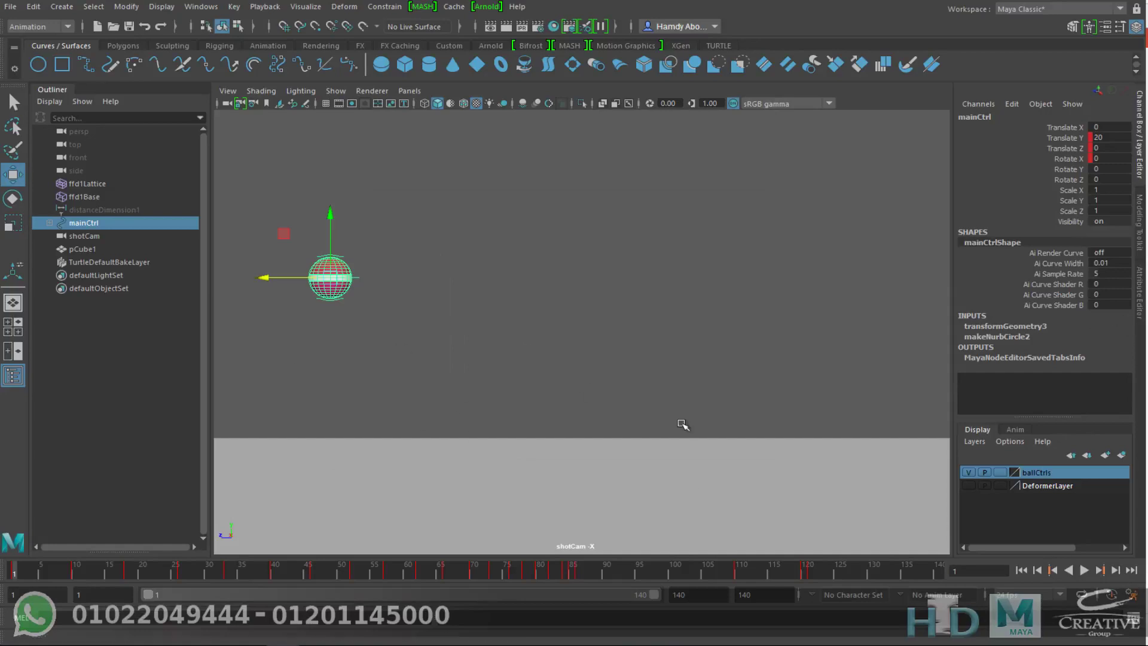
Ghost the ball using Global preferences ghosting, then play and stop the animation.
{"action": "left_click", "coordinate": [306, 6]}
{"action": "left_click", "coordinate": [448, 76]}
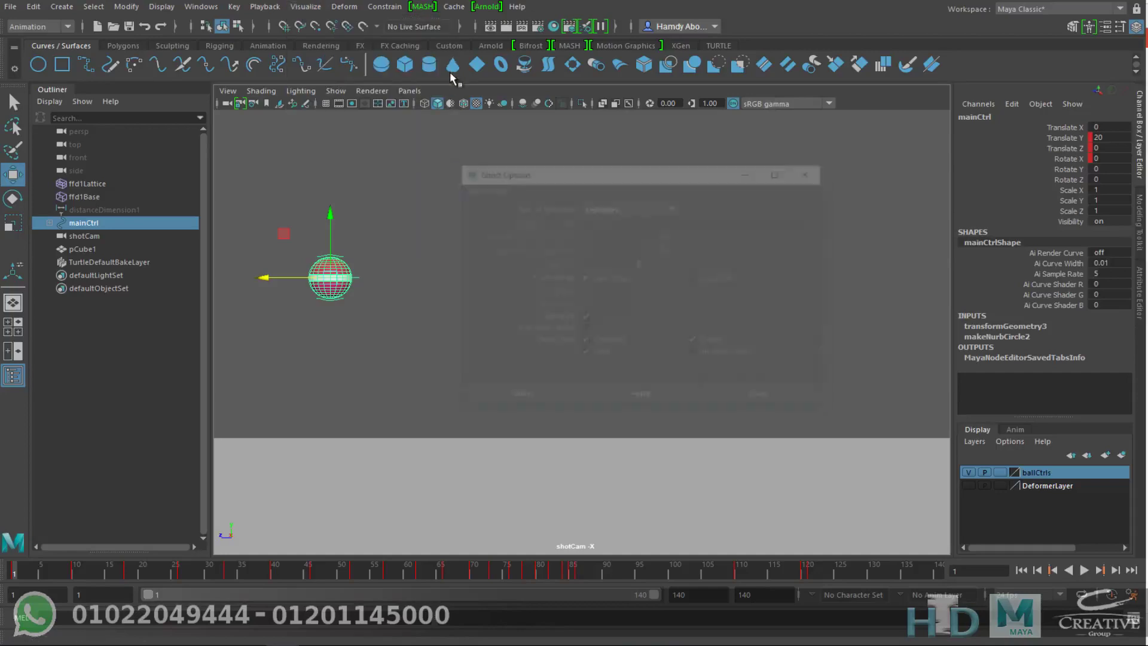
{"action": "left_click", "coordinate": [641, 209]}
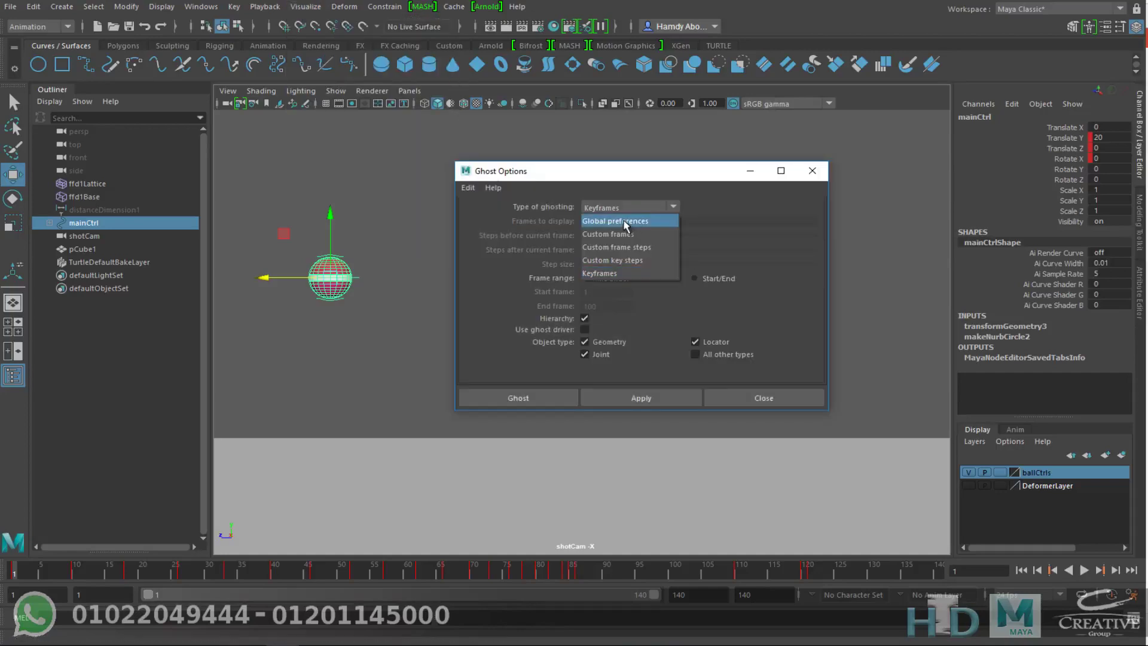
{"action": "left_click", "coordinate": [626, 221]}
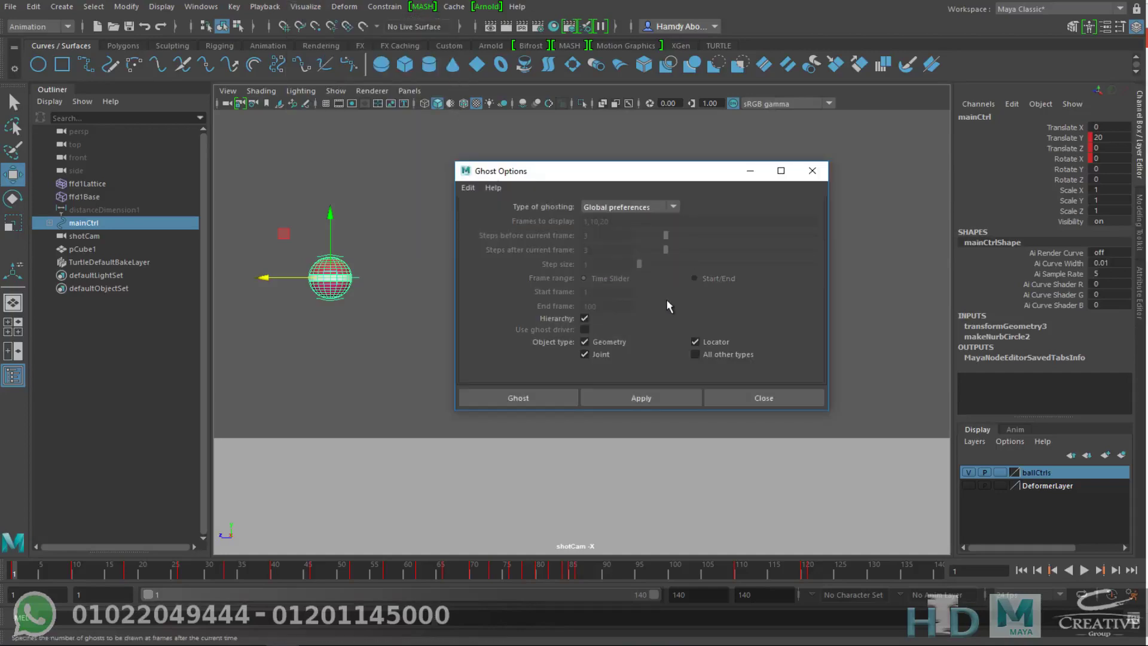
{"action": "left_click", "coordinate": [518, 397]}
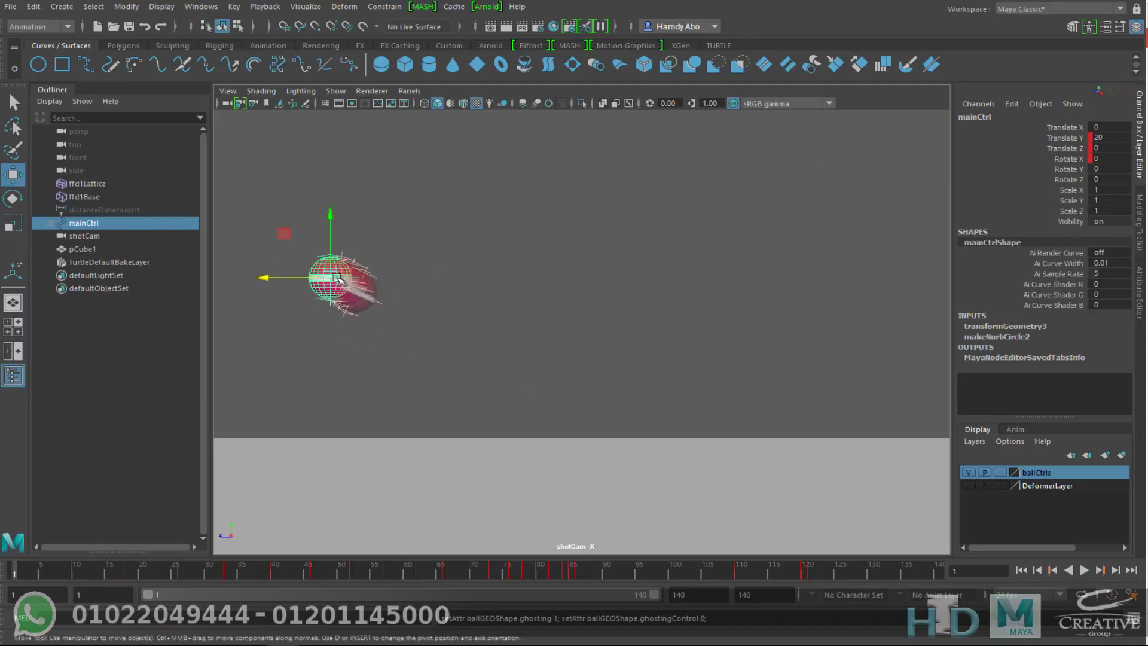
{"action": "left_click", "coordinate": [1085, 571]}
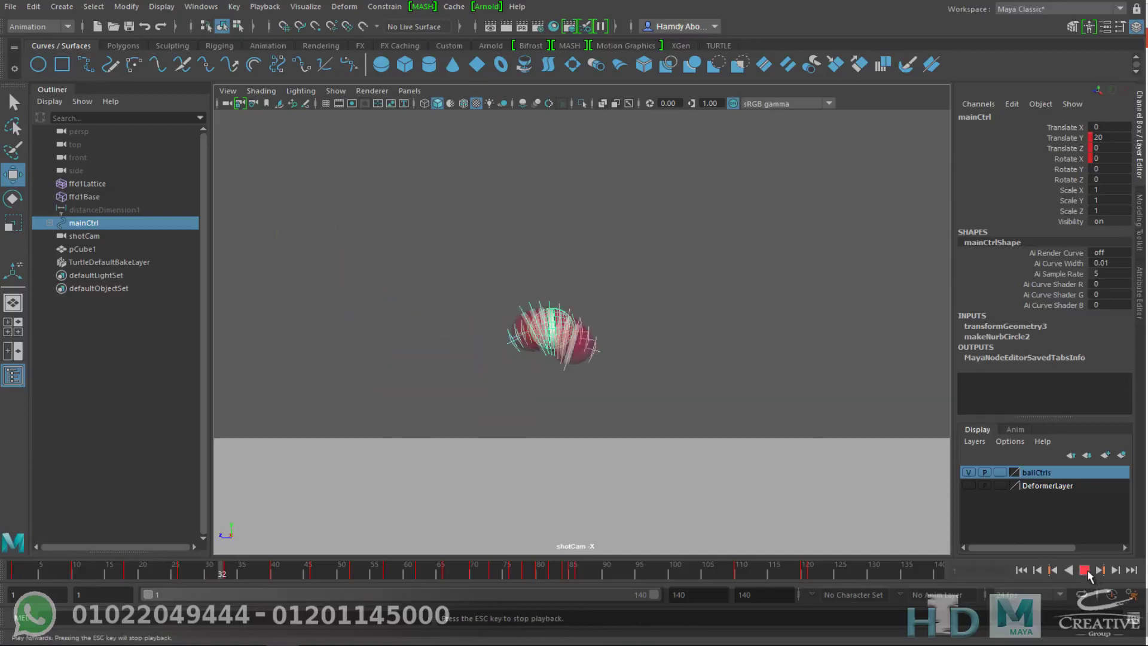
{"action": "left_click", "coordinate": [1085, 571]}
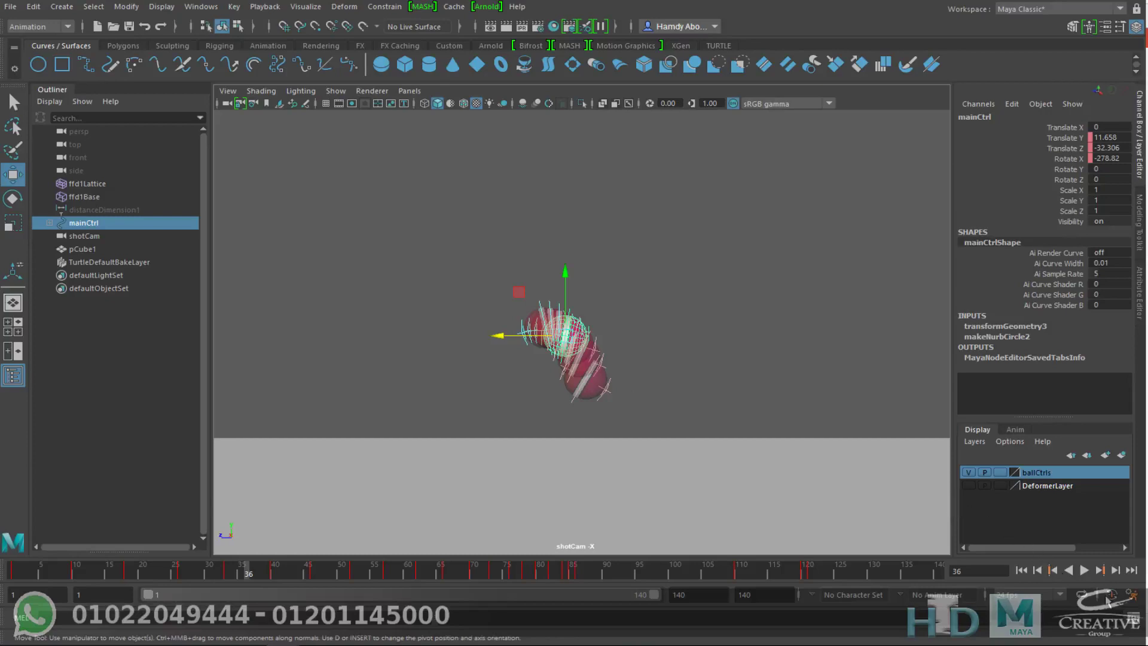
Return to frame 1 and remove all ghosts with Unghost All.
{"action": "left_click", "coordinate": [1021, 570]}
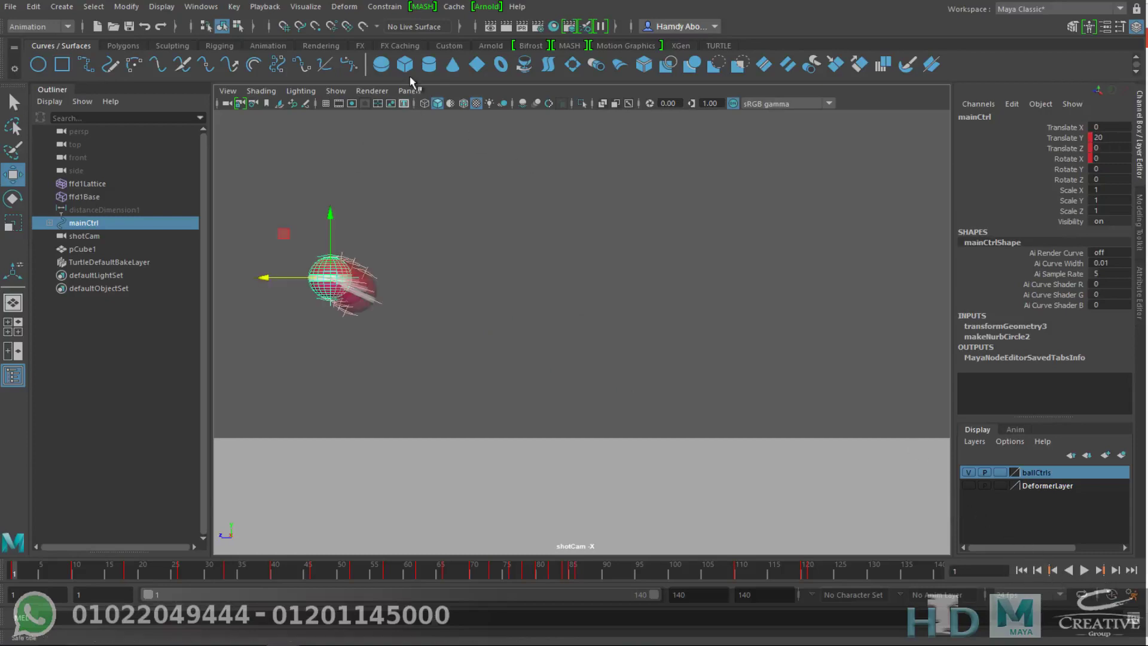
{"action": "left_click", "coordinate": [308, 8]}
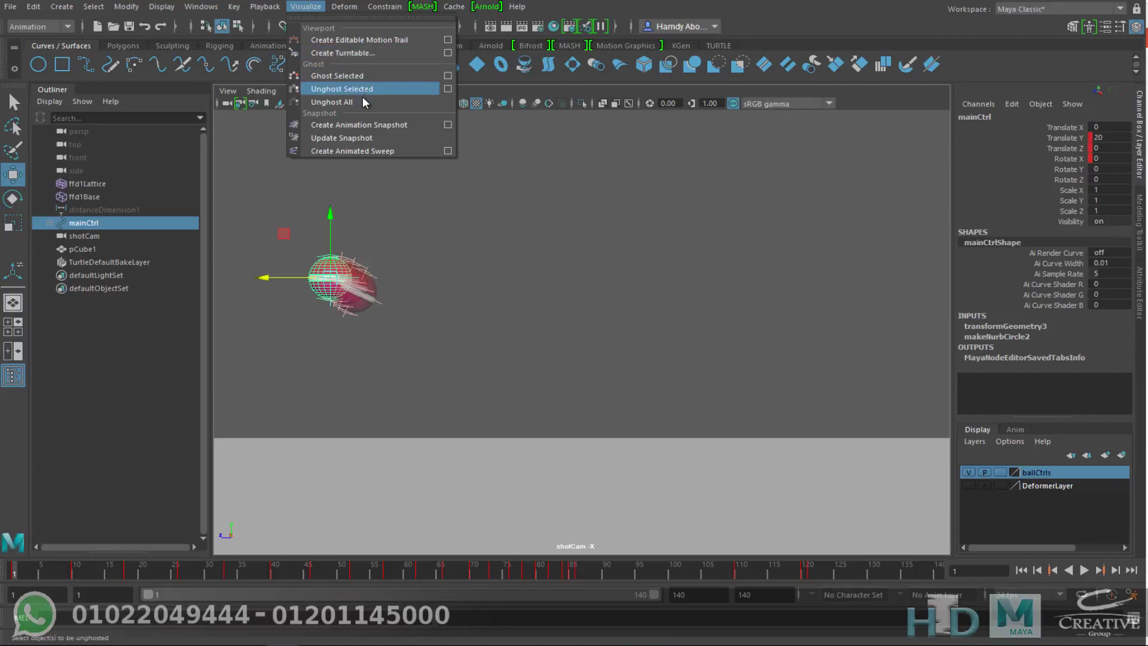
{"action": "left_click", "coordinate": [359, 103]}
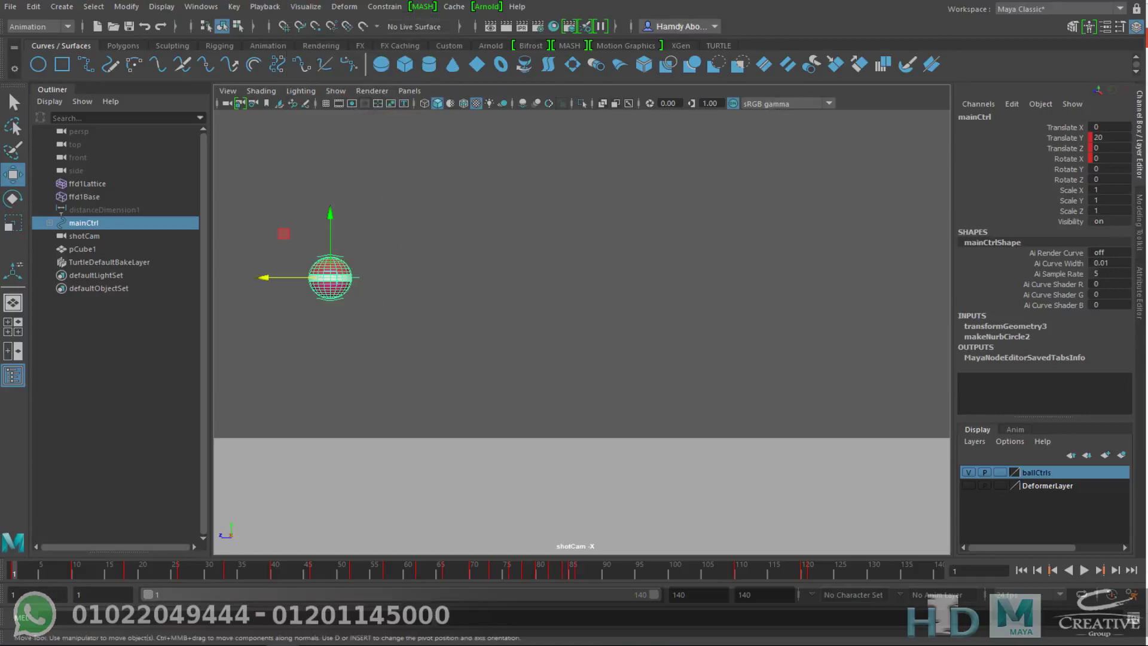
{"action": "left_click", "coordinate": [308, 7]}
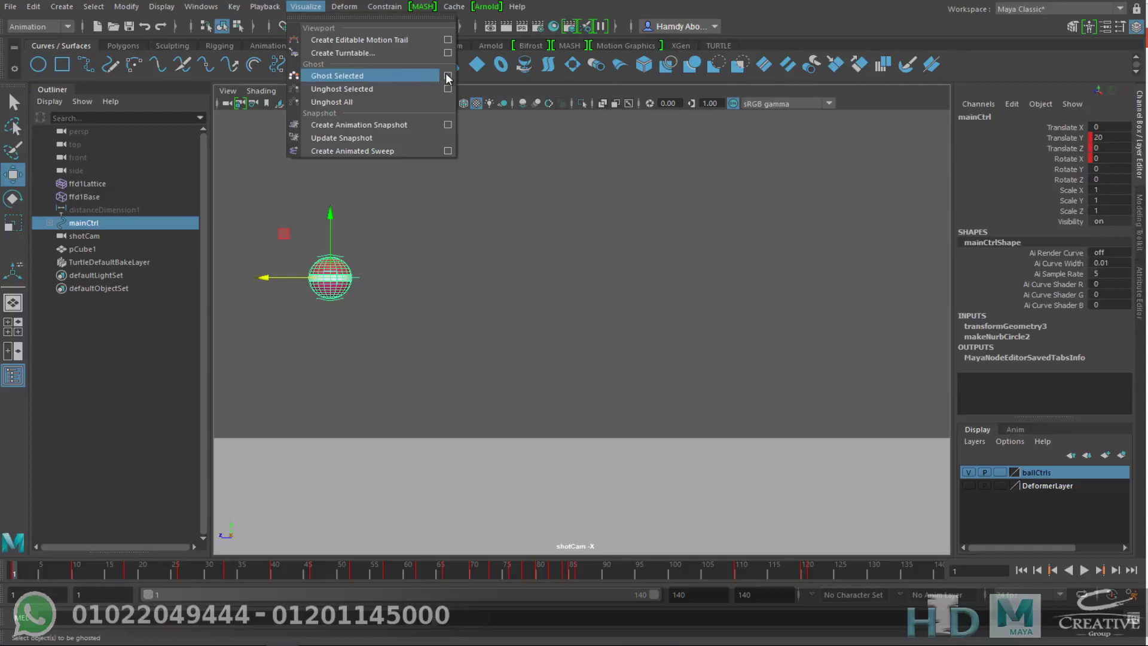
Ghost the ball with Custom frames ghosting at frames 1, 10 and 20.
{"action": "left_click", "coordinate": [448, 75]}
{"action": "left_click", "coordinate": [669, 208]}
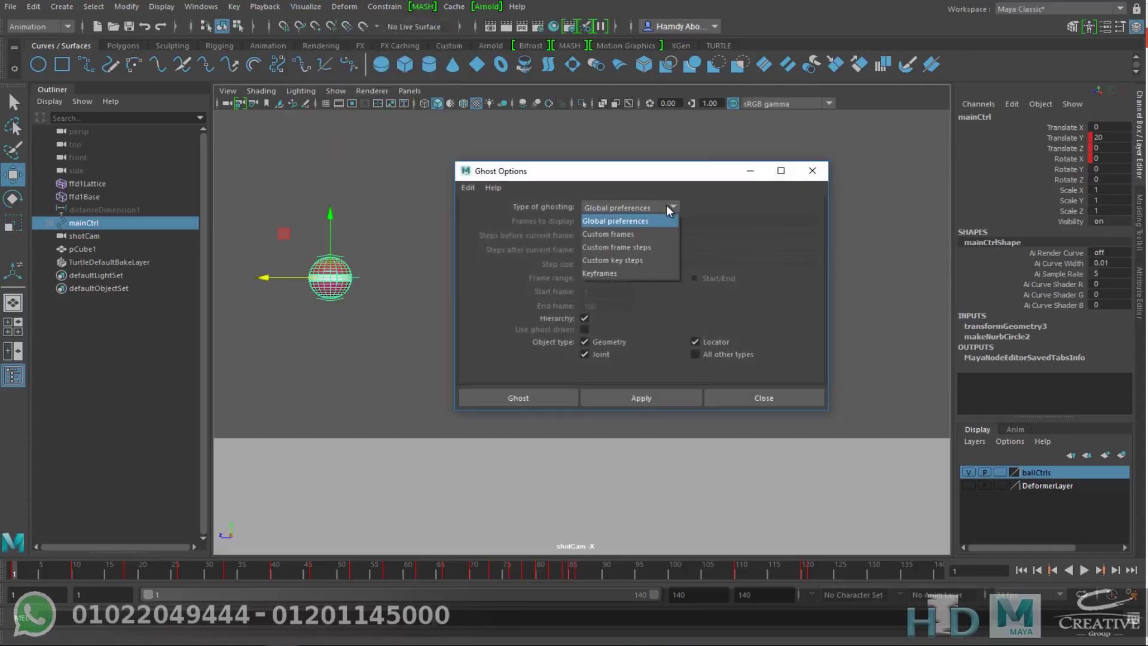
{"action": "left_click", "coordinate": [627, 234]}
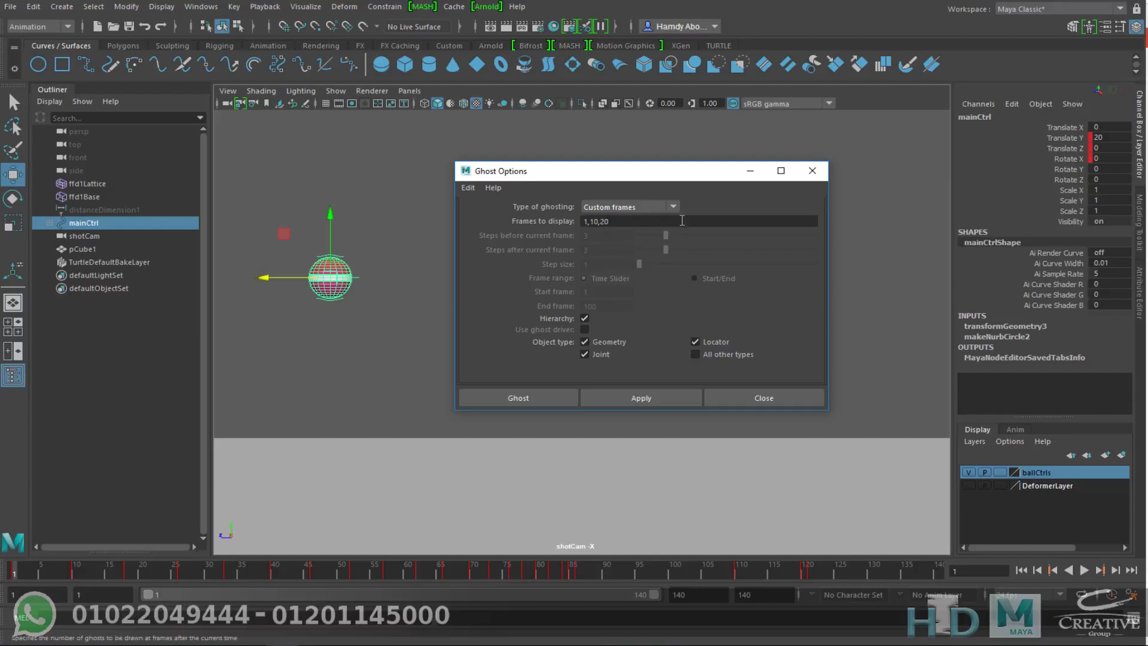
{"action": "left_click_drag", "start_coordinate": [798, 161], "coordinate": [800, 138]}
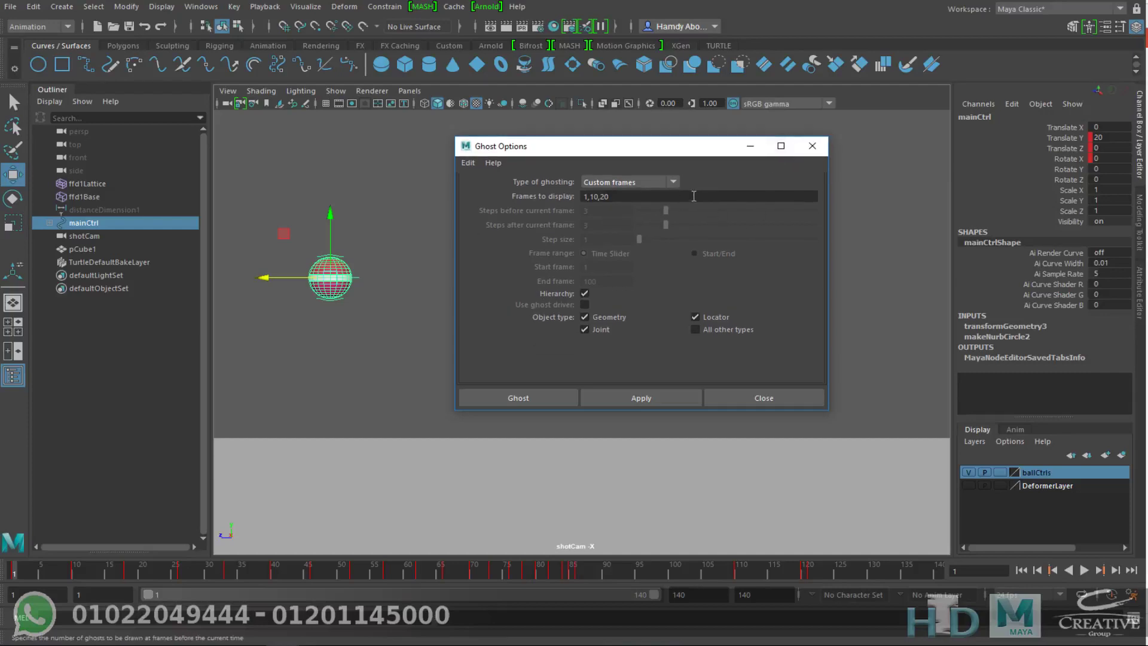
{"action": "left_click_drag", "start_coordinate": [620, 149], "coordinate": [884, 136]}
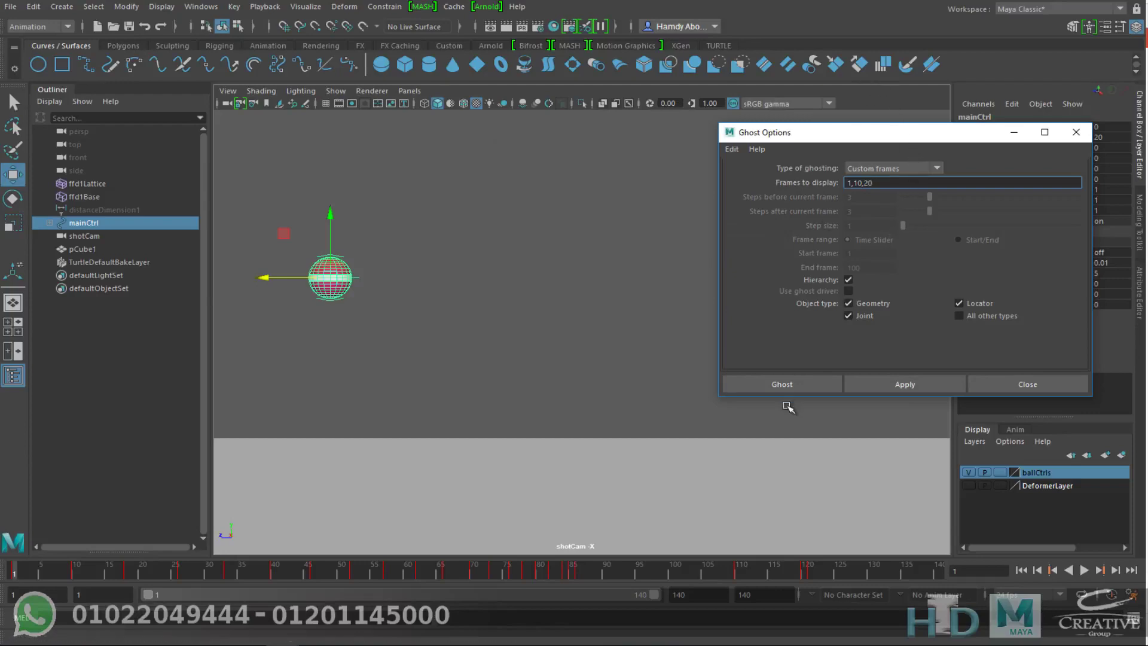
{"action": "left_click", "coordinate": [776, 377]}
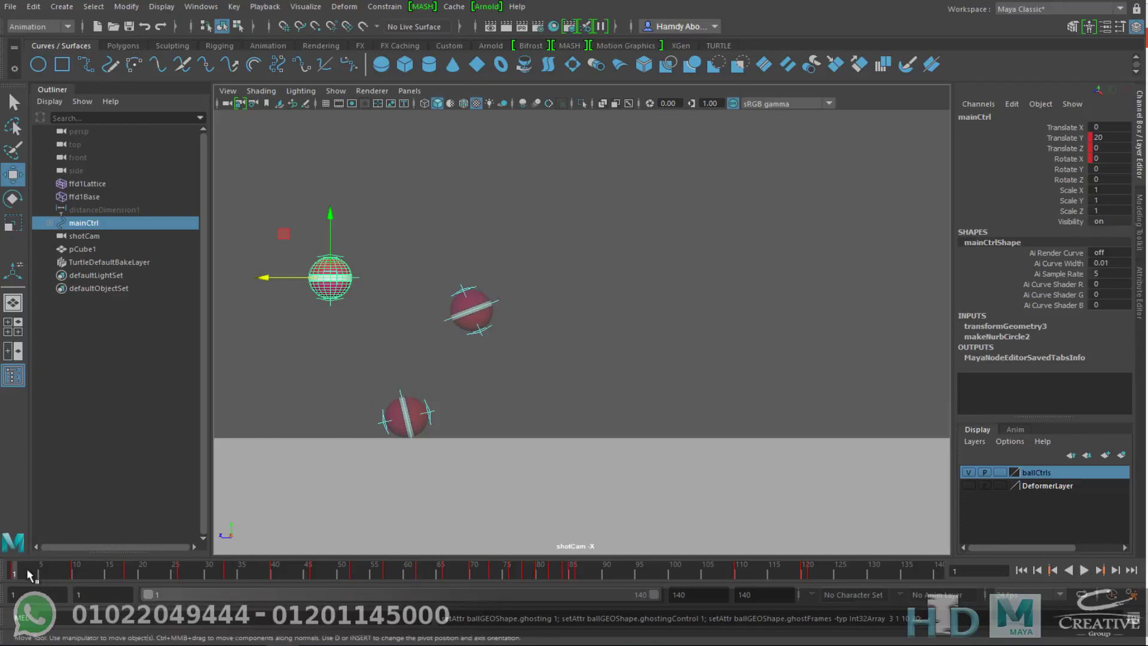
{"action": "key", "text": "alt+v"}
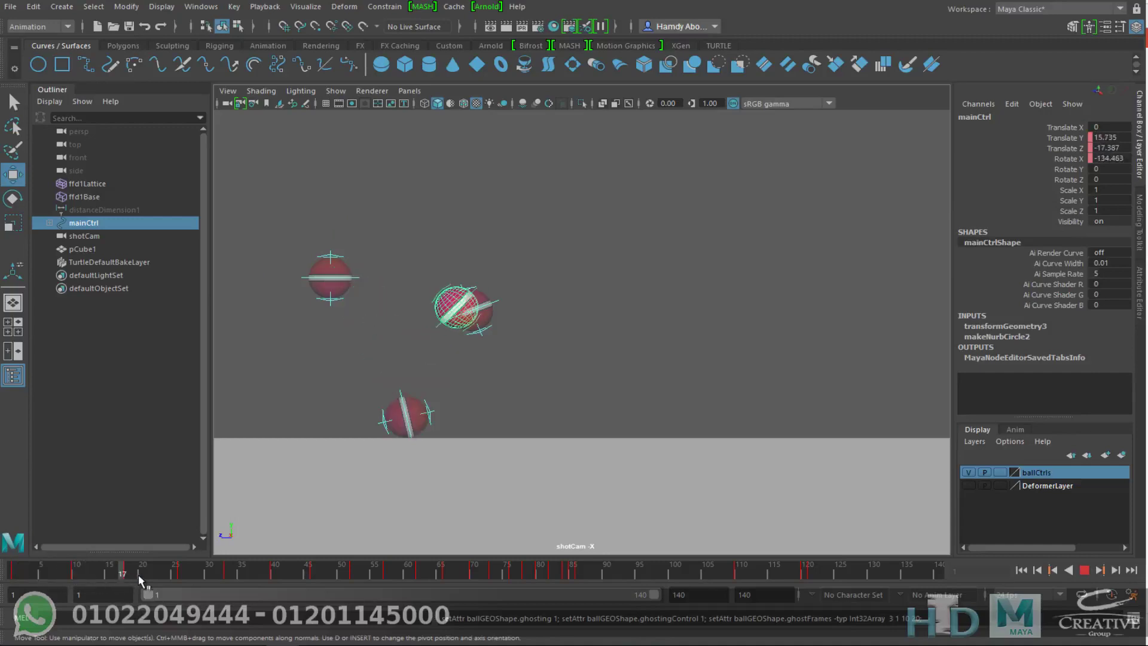
{"action": "key", "text": "Escape"}
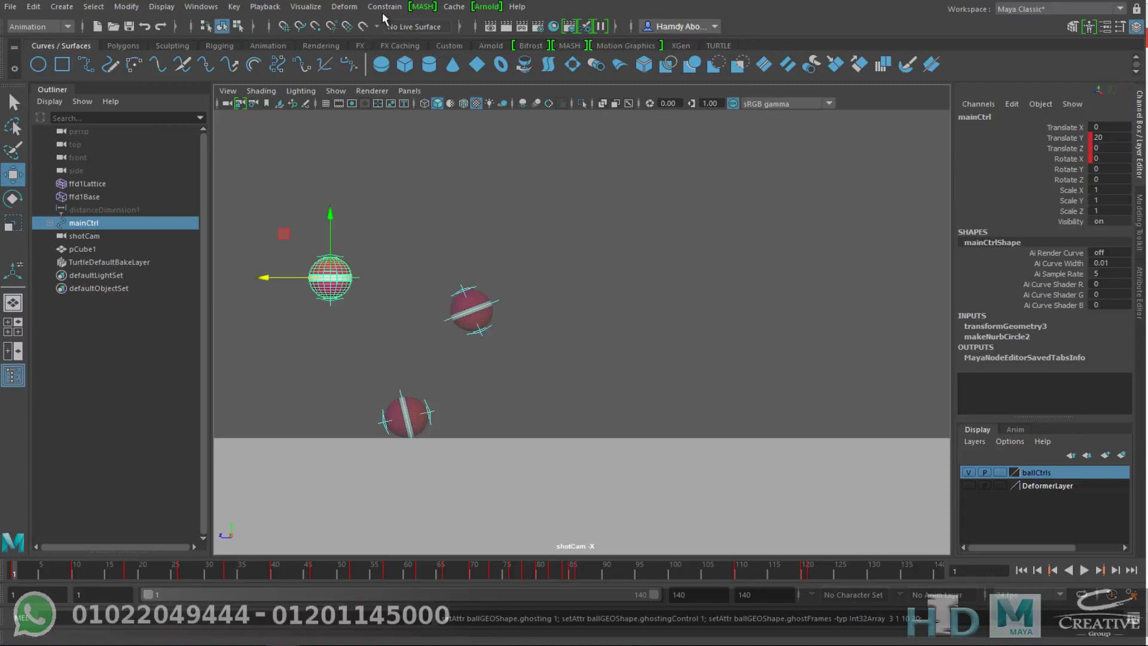
{"action": "left_click", "coordinate": [305, 7]}
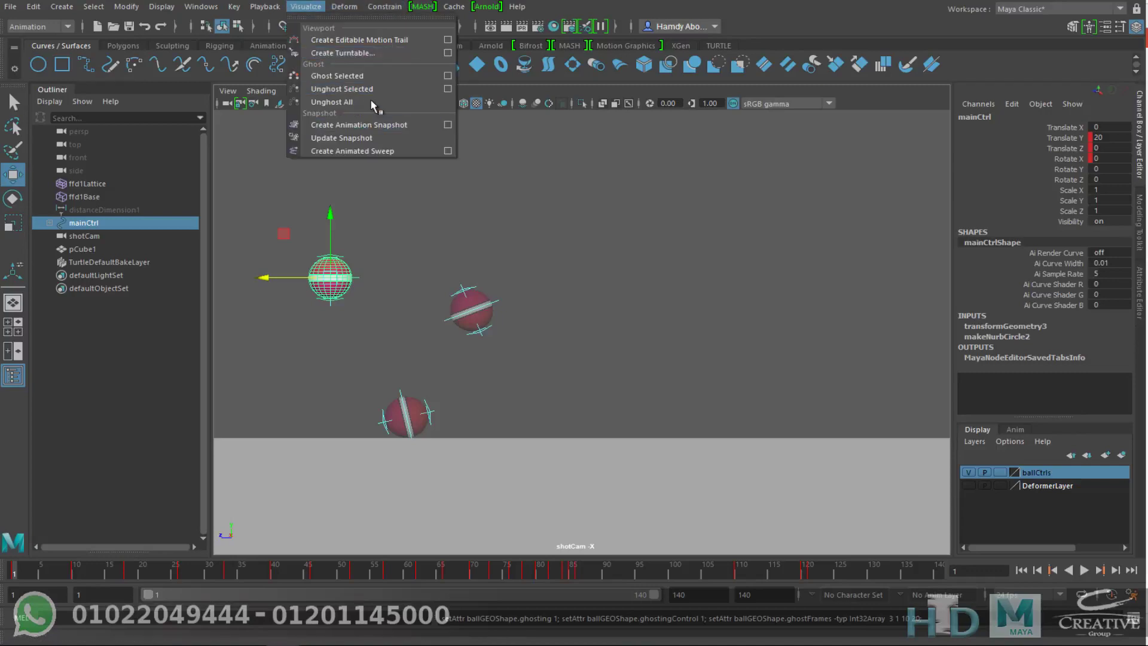
Clear existing ghosts and switch the ghosting type to Custom frame steps.
{"action": "left_click", "coordinate": [371, 100]}
{"action": "left_click", "coordinate": [304, 7]}
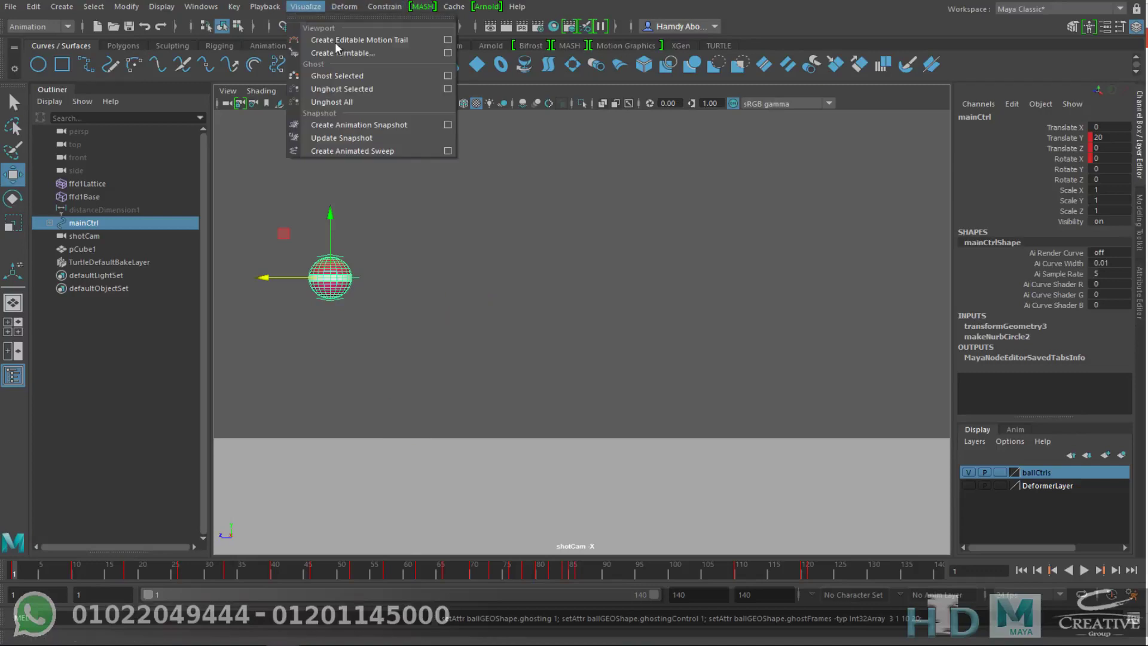
{"action": "left_click", "coordinate": [447, 76]}
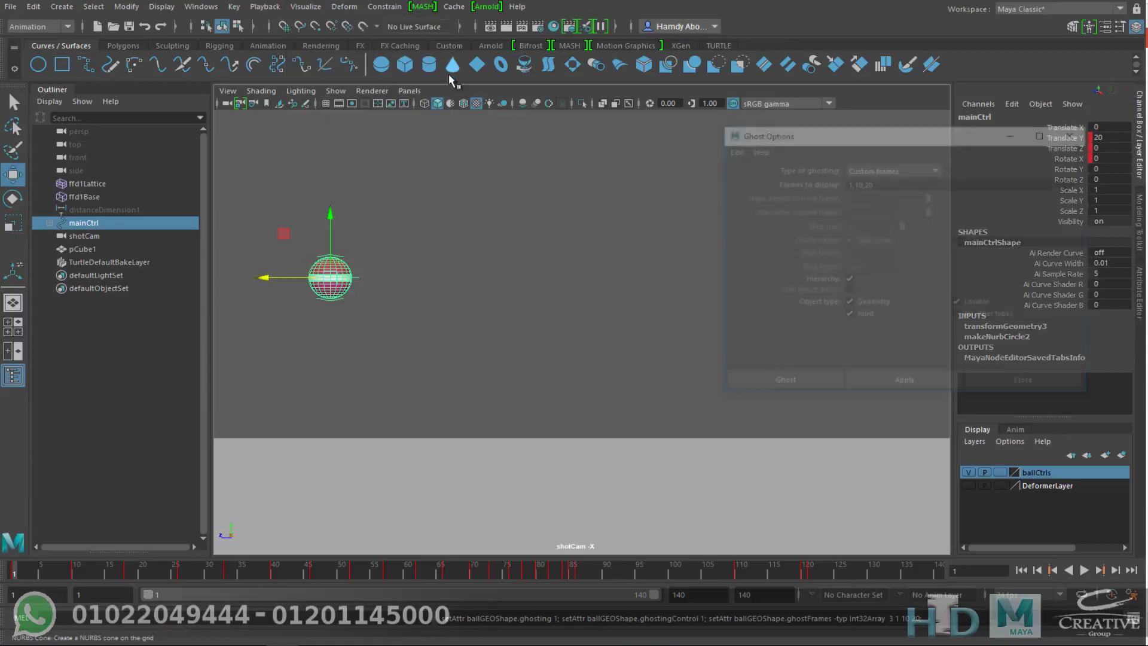
{"action": "left_click", "coordinate": [909, 170]}
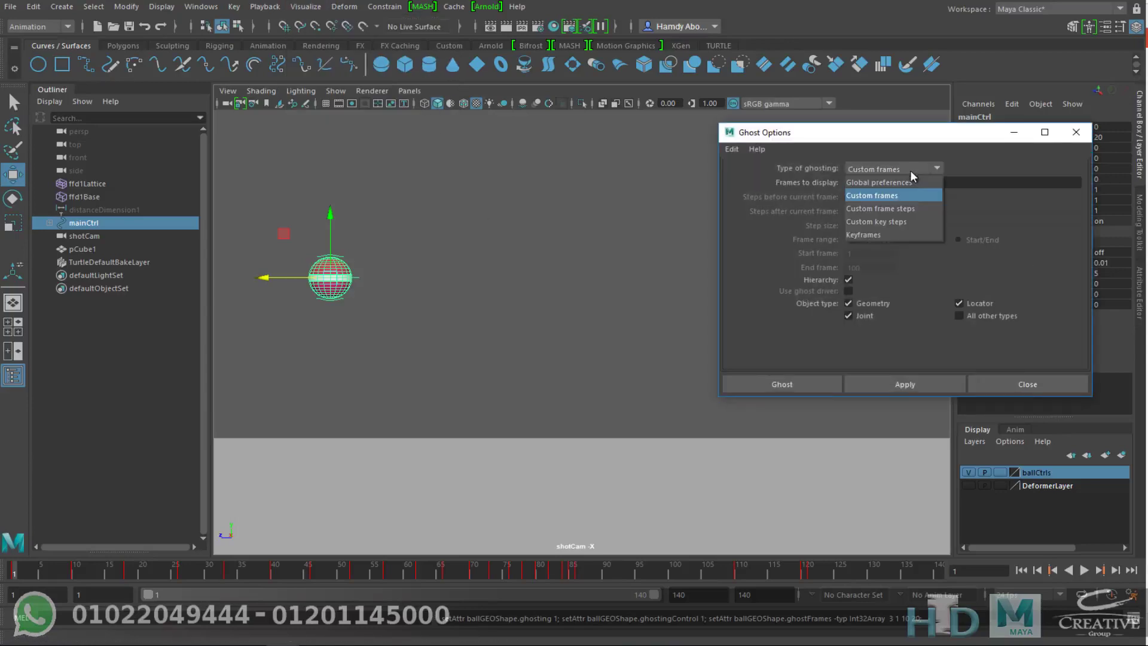
{"action": "left_click", "coordinate": [888, 214]}
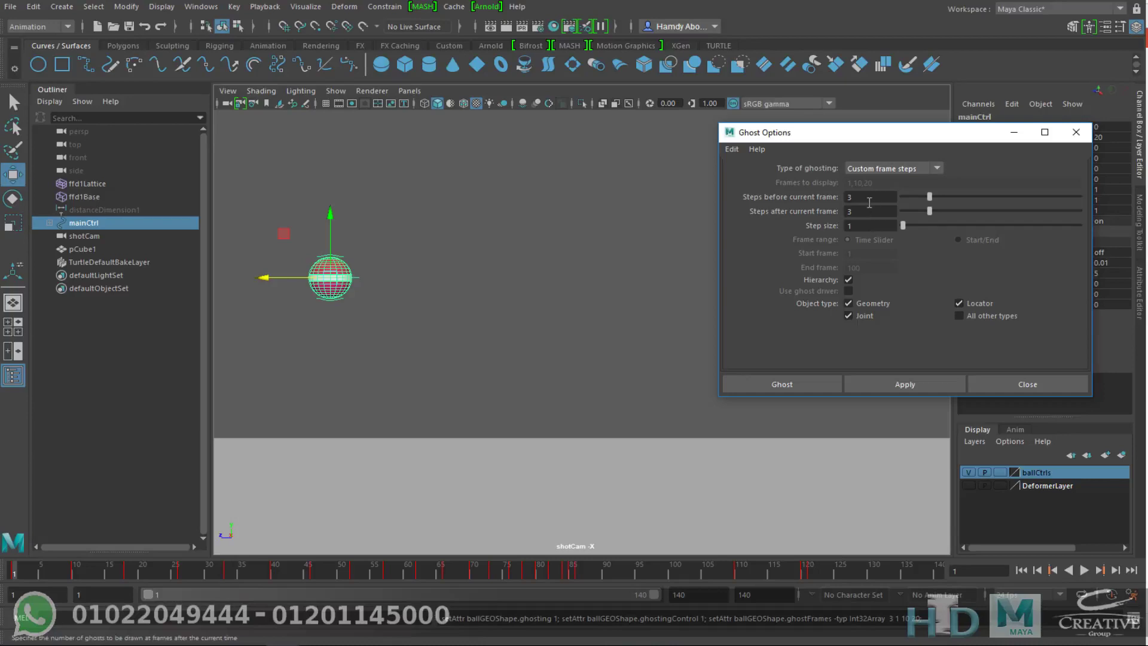
Ghost the ball with 8 steps before and after and a step size of 3.
{"action": "double_click", "coordinate": [867, 197]}
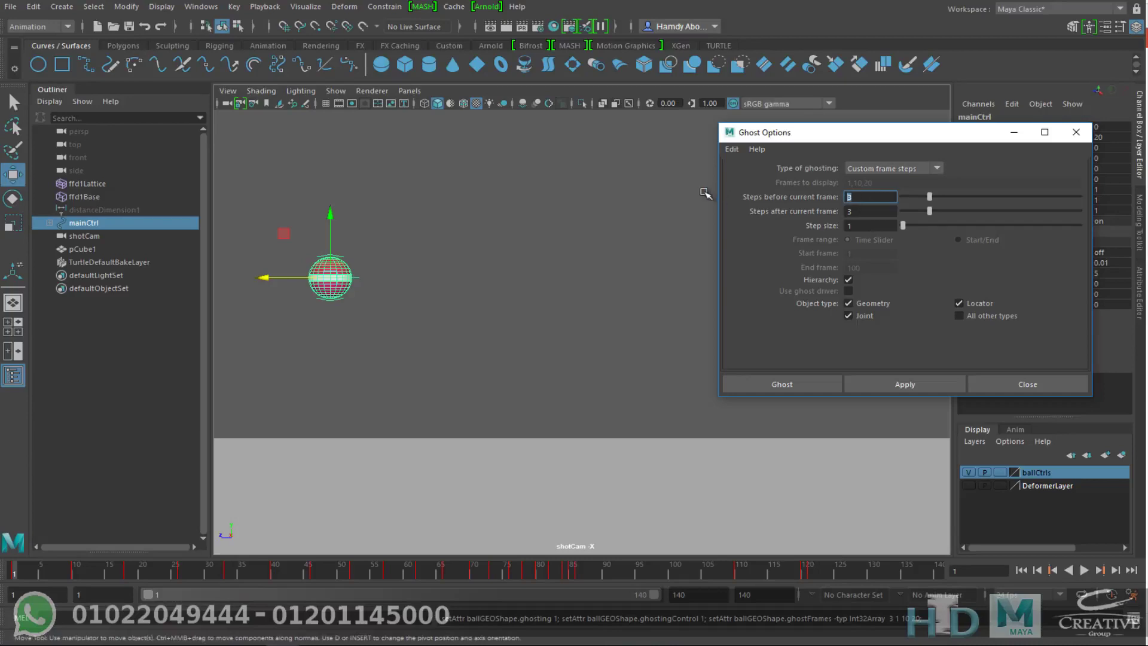
{"action": "type", "text": "6"}
{"action": "key", "text": "Tab"}
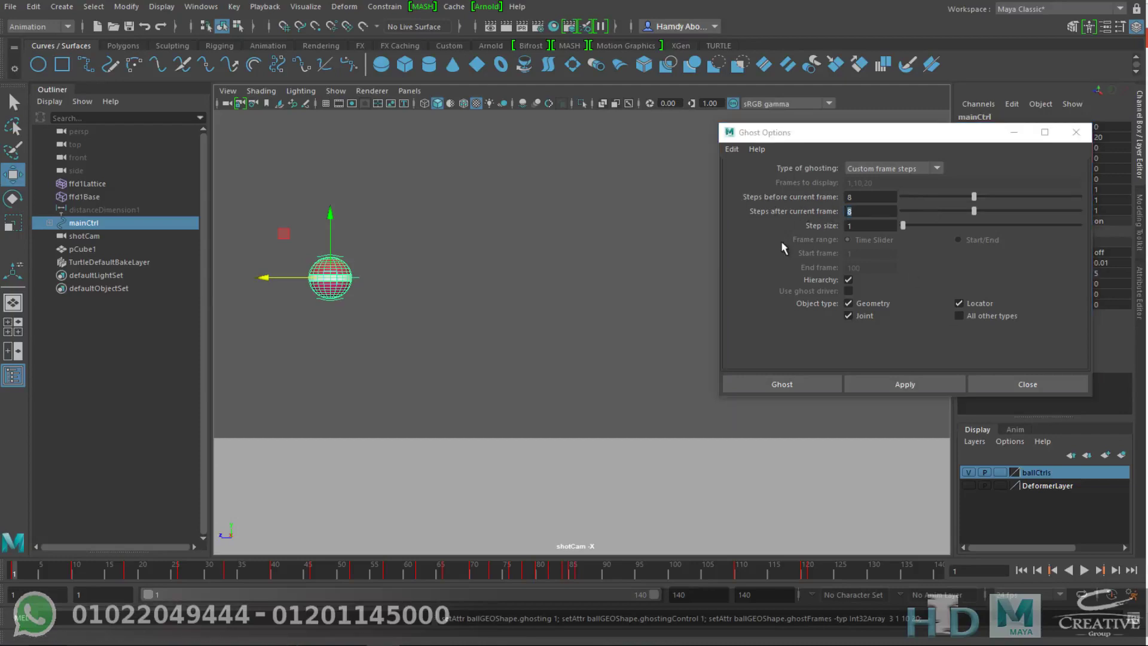
{"action": "left_click", "coordinate": [860, 226]}
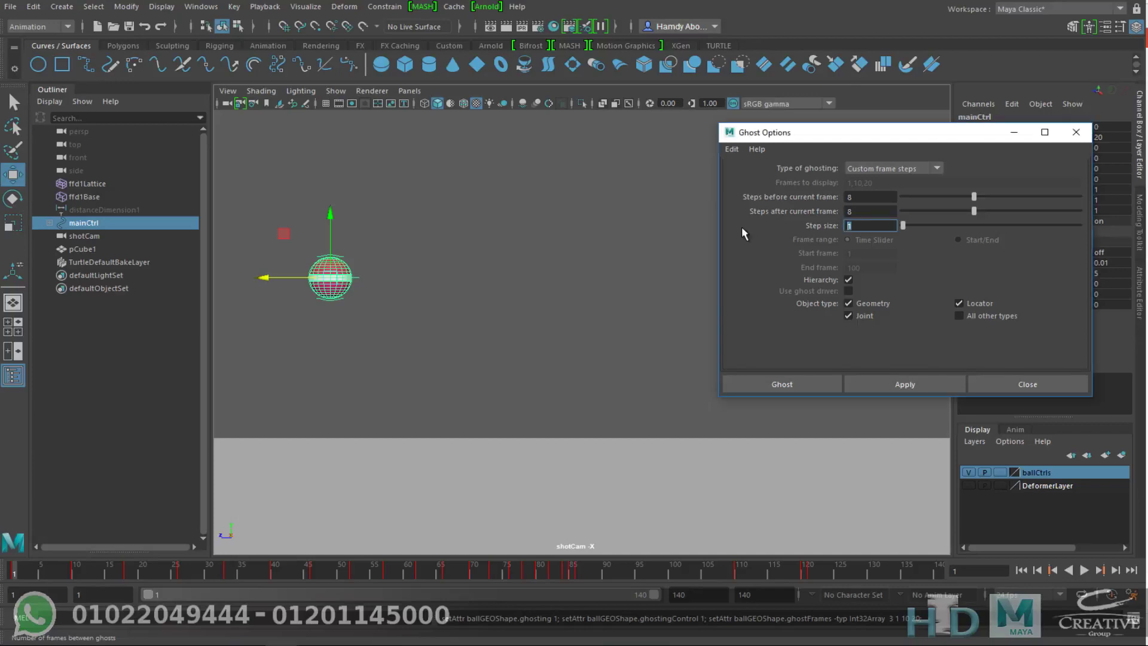
{"action": "type", "text": "3"}
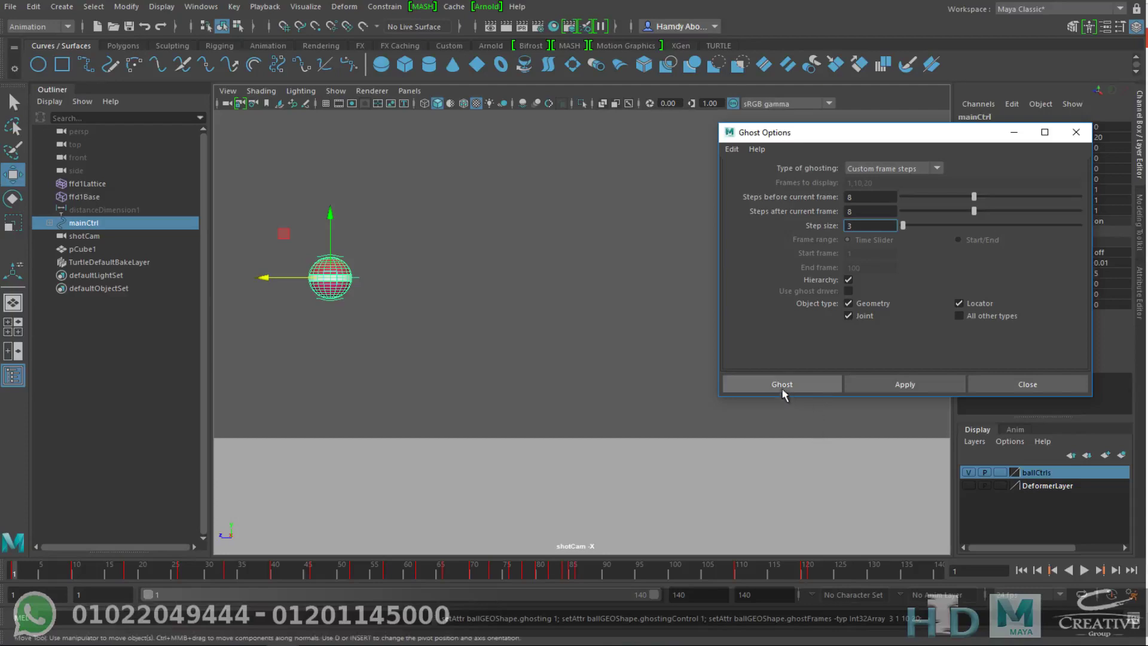
{"action": "left_click", "coordinate": [783, 386]}
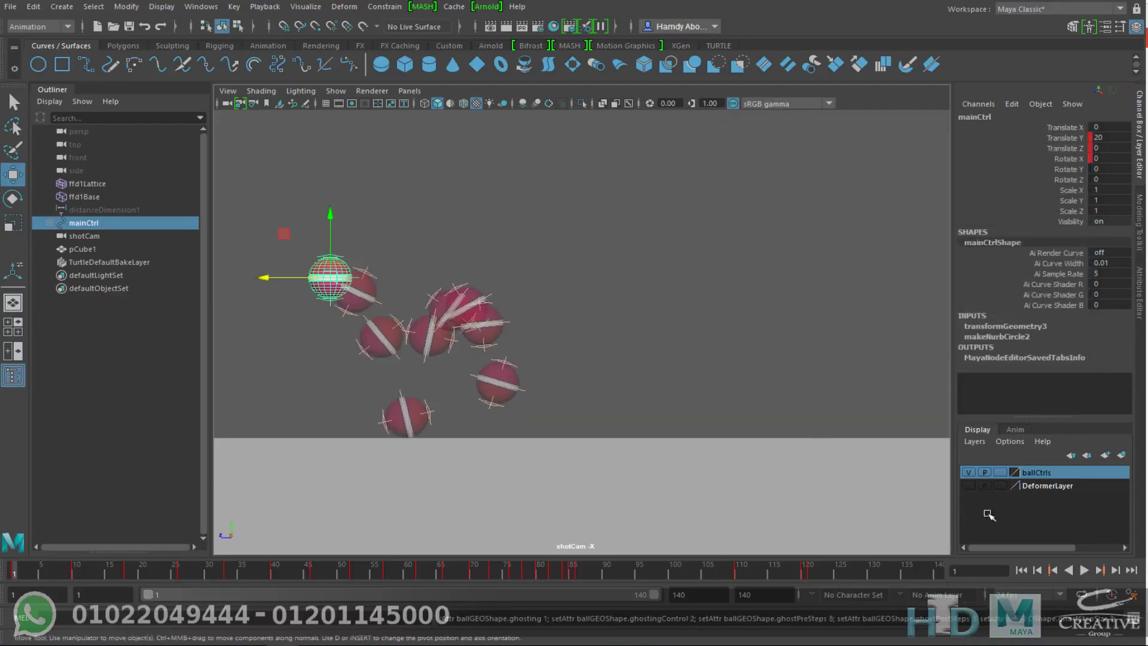
Play and stop the ghosted animation, then scrub the time slider to inspect the ghosts.
{"action": "left_click", "coordinate": [1084, 569]}
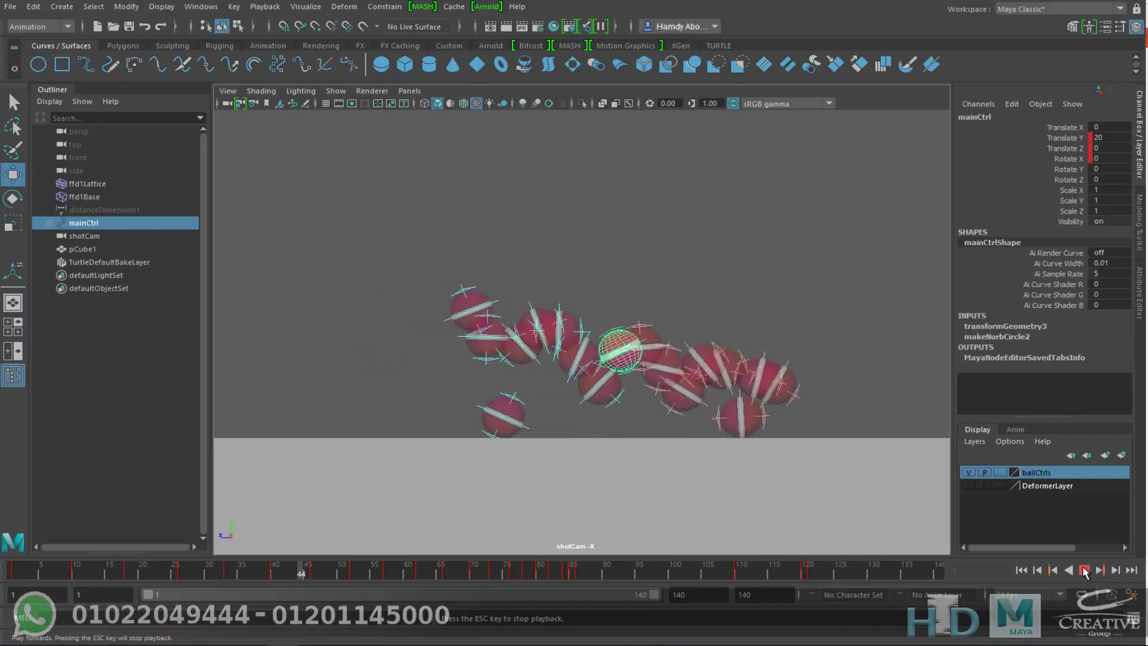
{"action": "left_click", "coordinate": [1084, 569]}
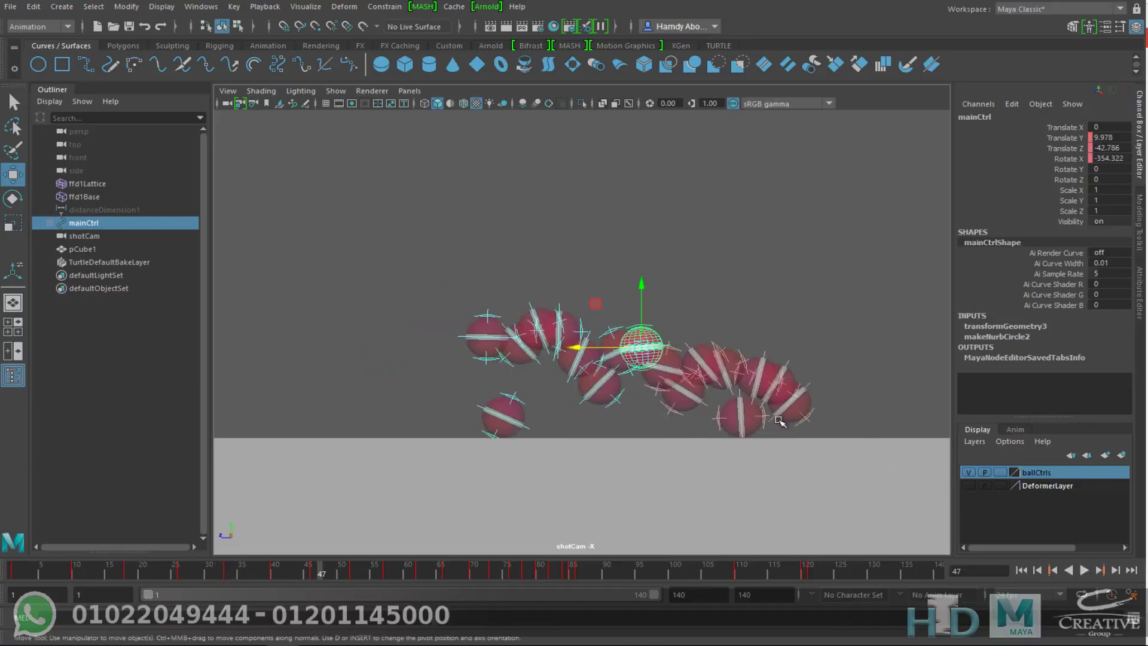
{"action": "mouse_move", "coordinate": [311, 581]}
{"action": "left_mouse_down"}
{"action": "mouse_move", "coordinate": [299, 582]}
{"action": "mouse_move", "coordinate": [440, 605]}
{"action": "mouse_move", "coordinate": [375, 602]}
{"action": "left_mouse_up"}
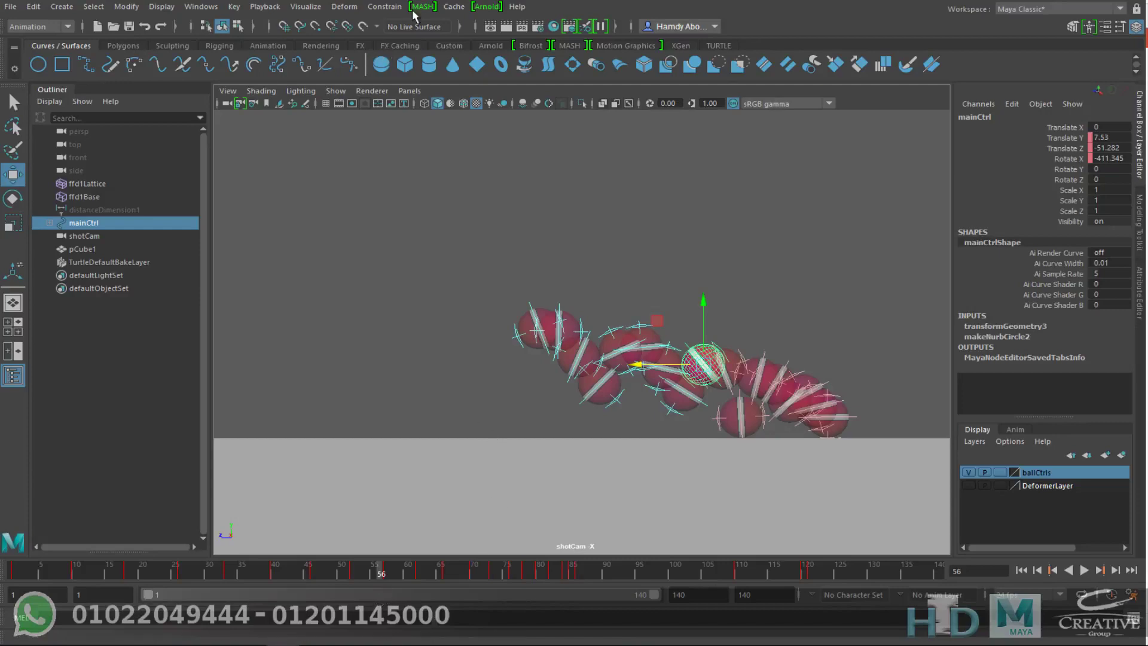
Remove the ball's ghosts with Unghost Selected and return to frame 1.
{"action": "left_click", "coordinate": [306, 7]}
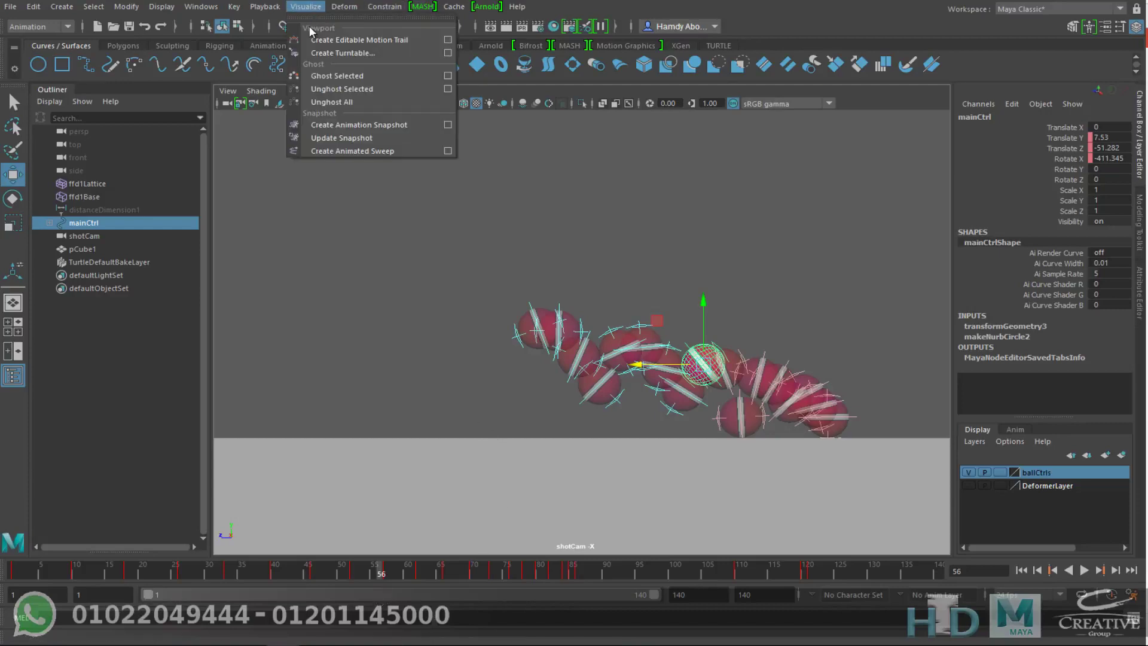
{"action": "left_click", "coordinate": [334, 102]}
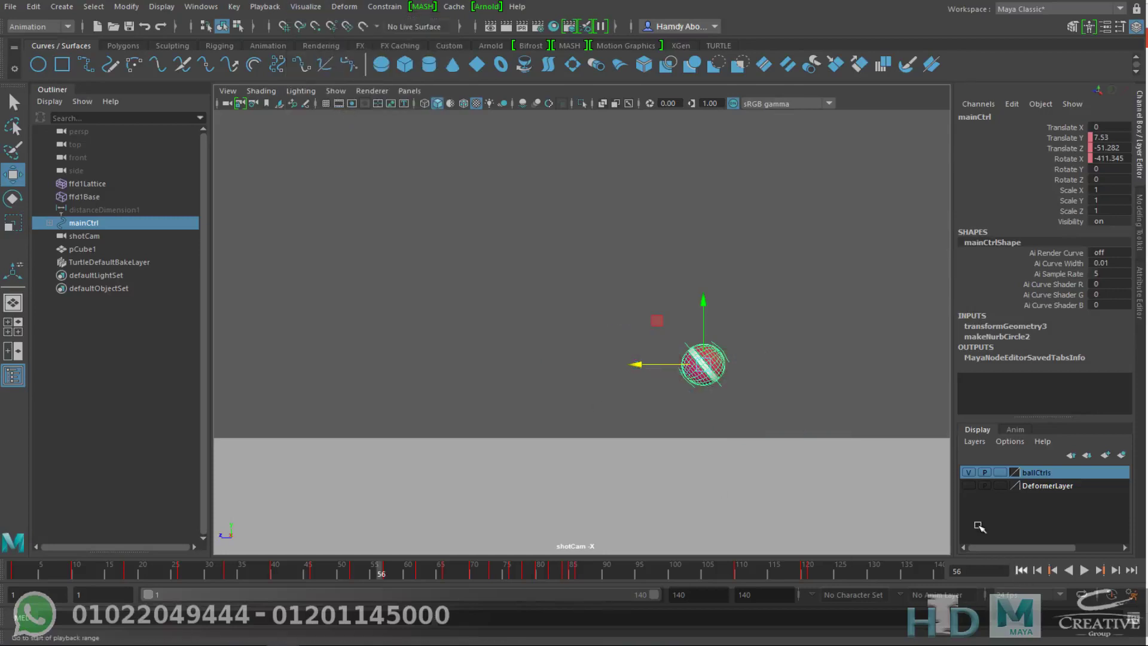
{"action": "left_click", "coordinate": [1021, 570]}
Ghost the ball at its Keyframes over the Time Slider frame range.
{"action": "left_click", "coordinate": [306, 7]}
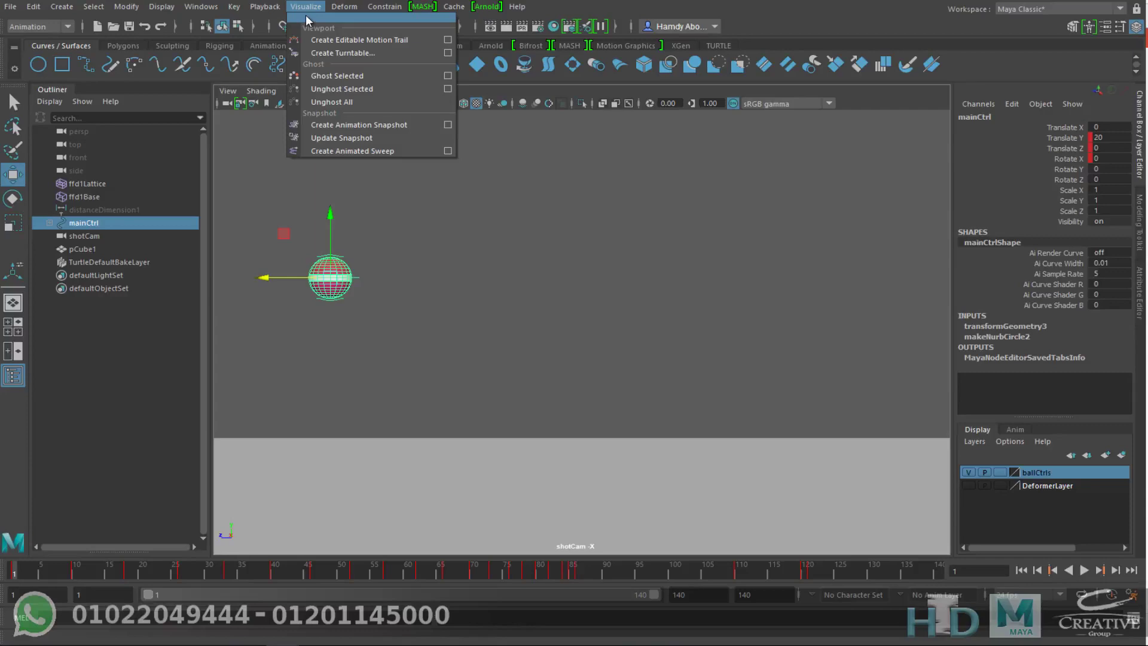
{"action": "left_click", "coordinate": [448, 75]}
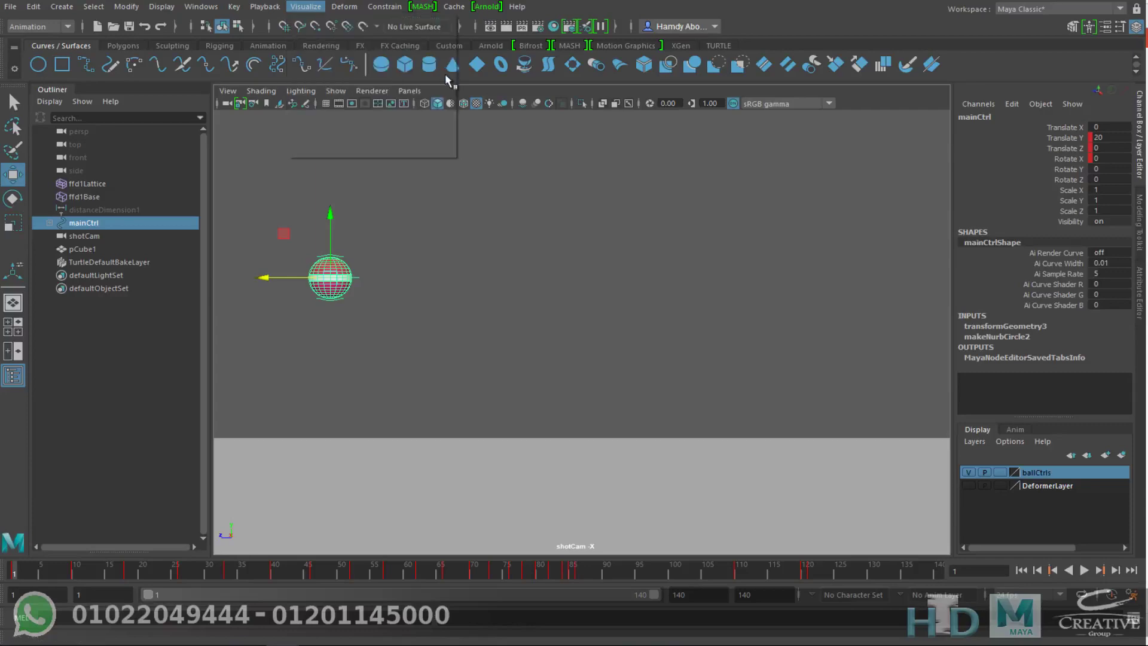
{"action": "left_click", "coordinate": [873, 170]}
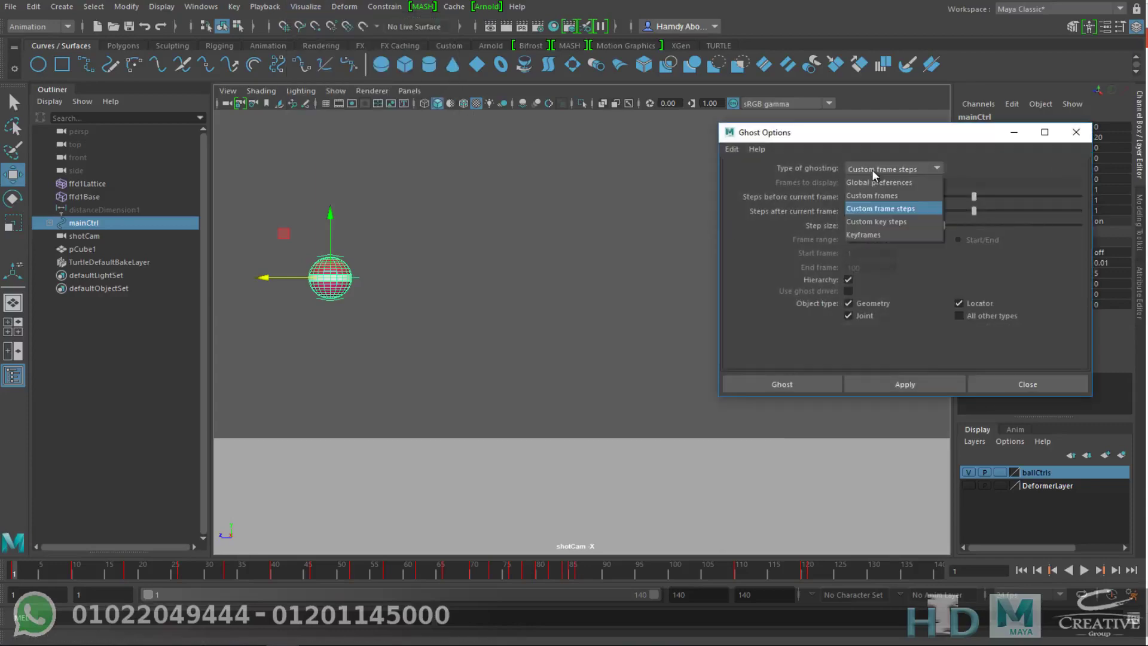
{"action": "left_click", "coordinate": [861, 233]}
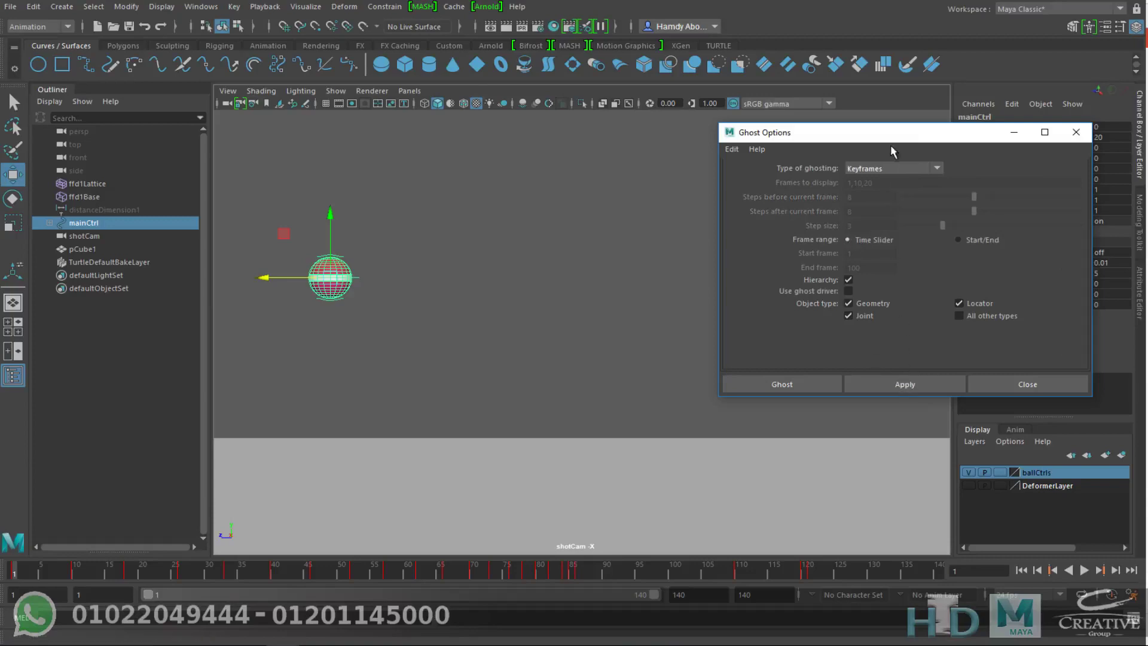
{"action": "left_click_drag", "start_coordinate": [909, 131], "coordinate": [747, 120]}
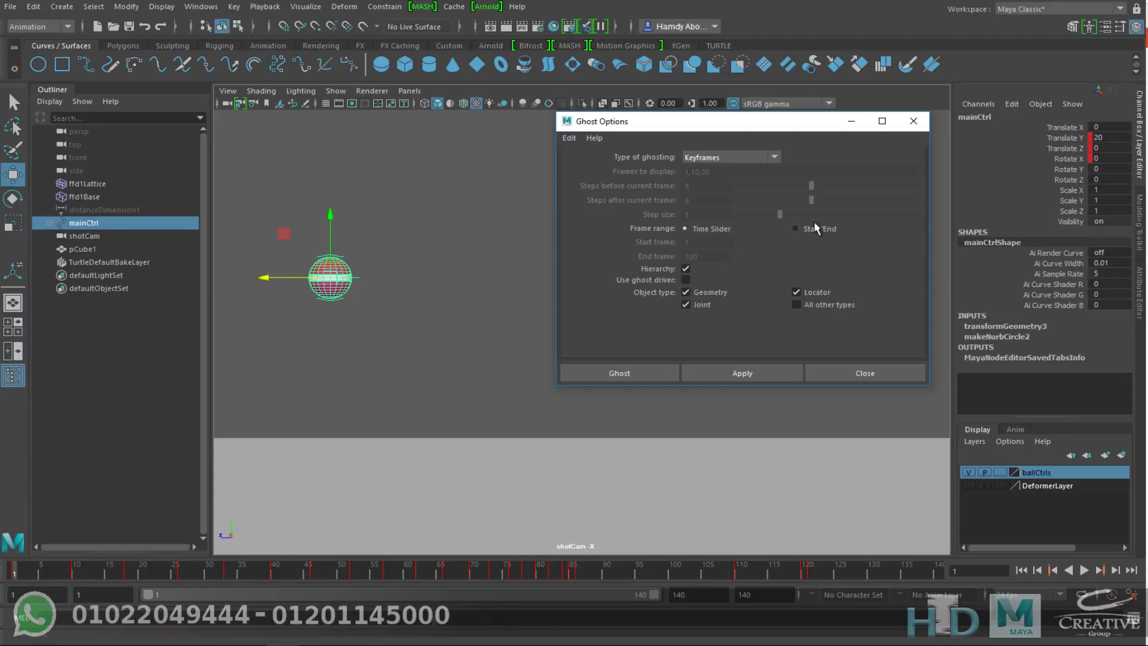
{"action": "left_click", "coordinate": [796, 228]}
{"action": "left_click", "coordinate": [709, 240]}
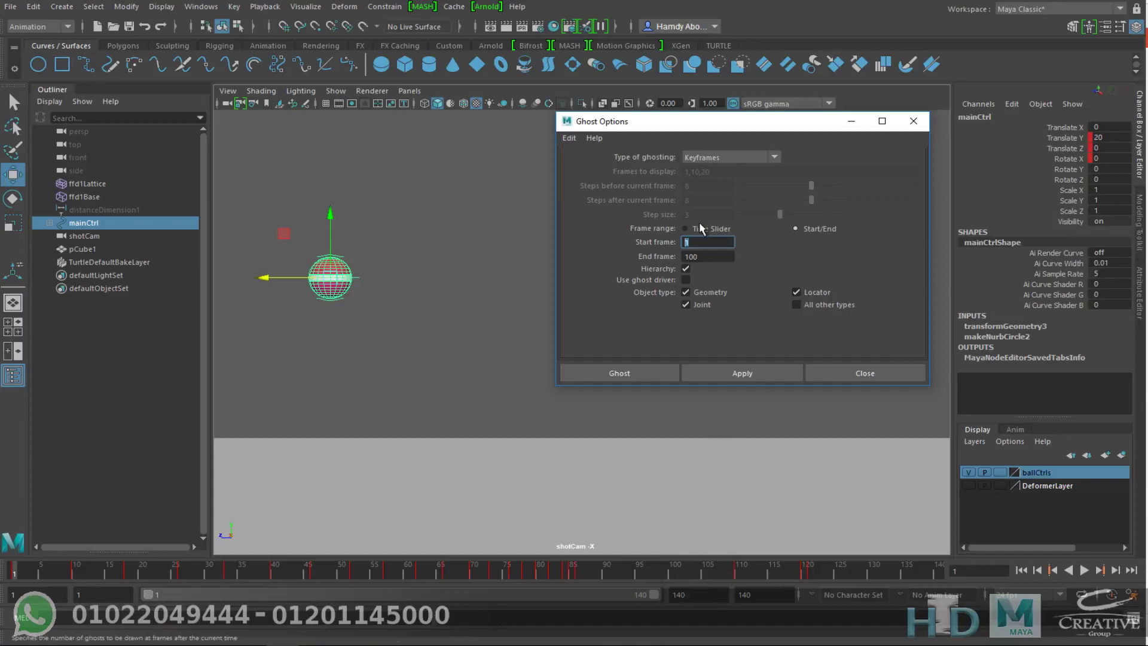
{"action": "left_click", "coordinate": [701, 228]}
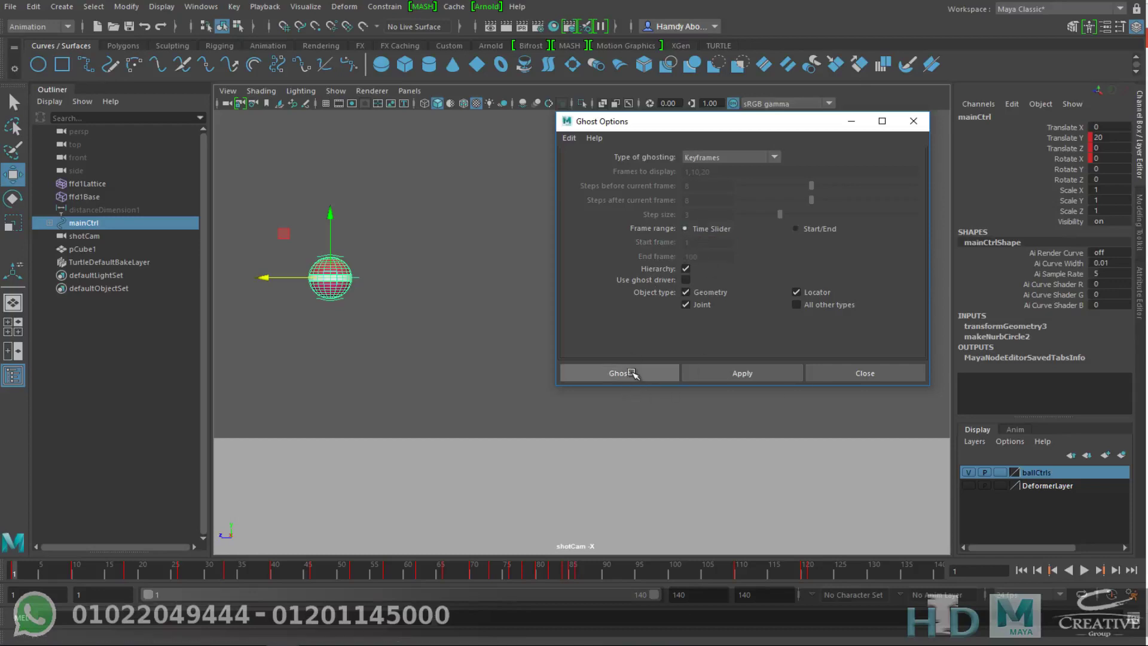
{"action": "left_click", "coordinate": [621, 373]}
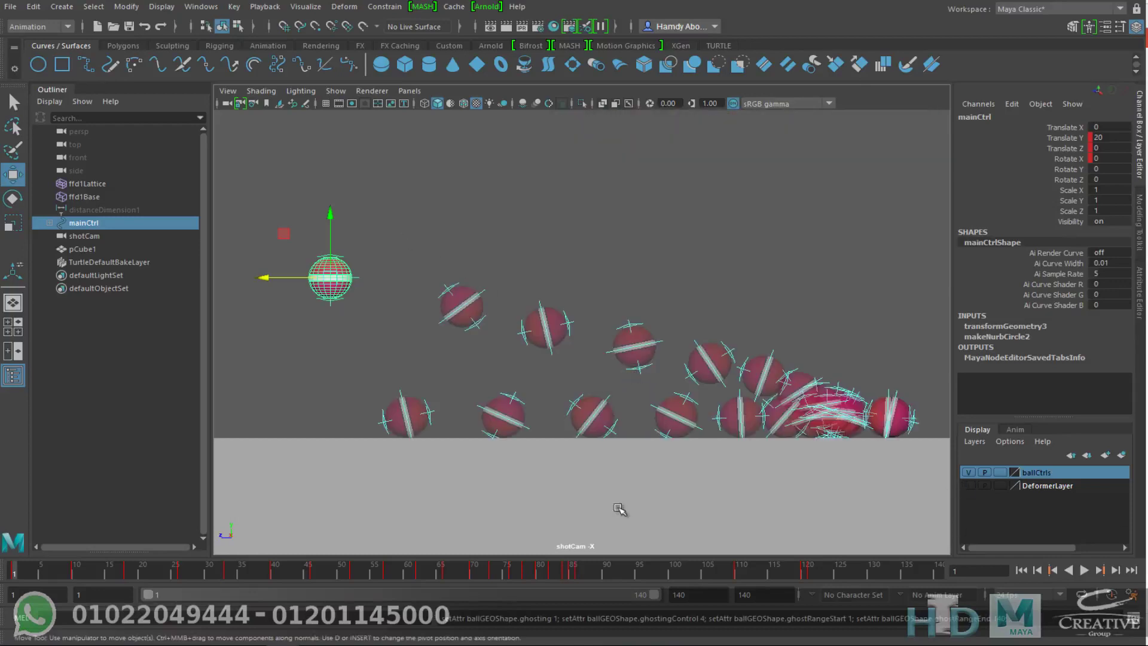
{"action": "key", "text": "alt+v"}
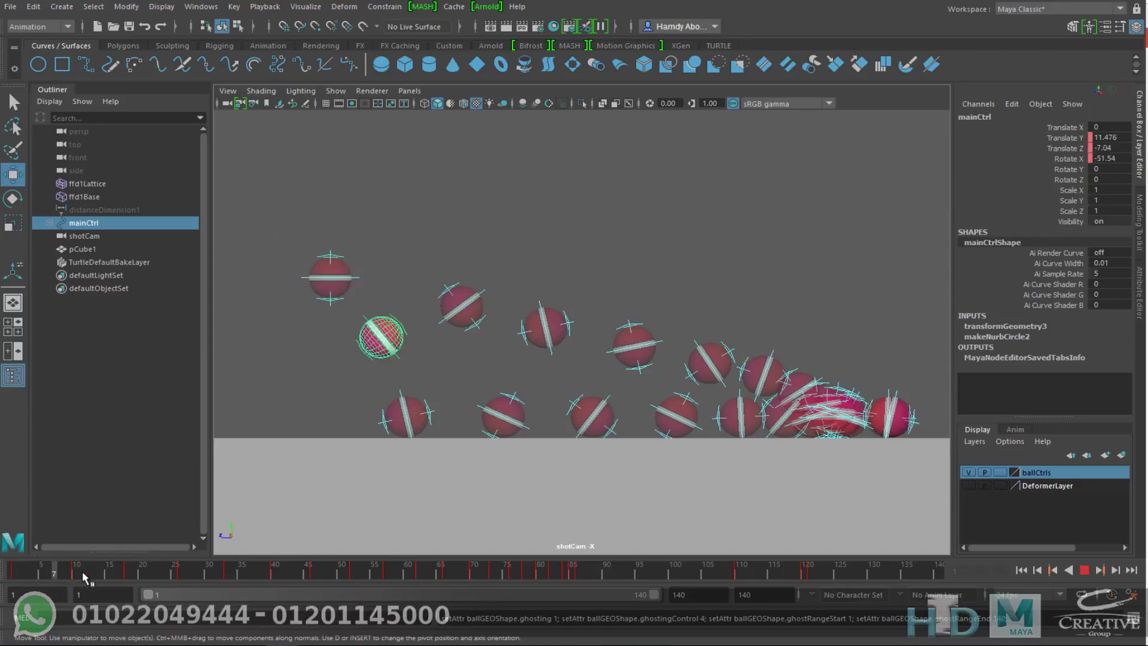
{"action": "key", "text": "alt+v"}
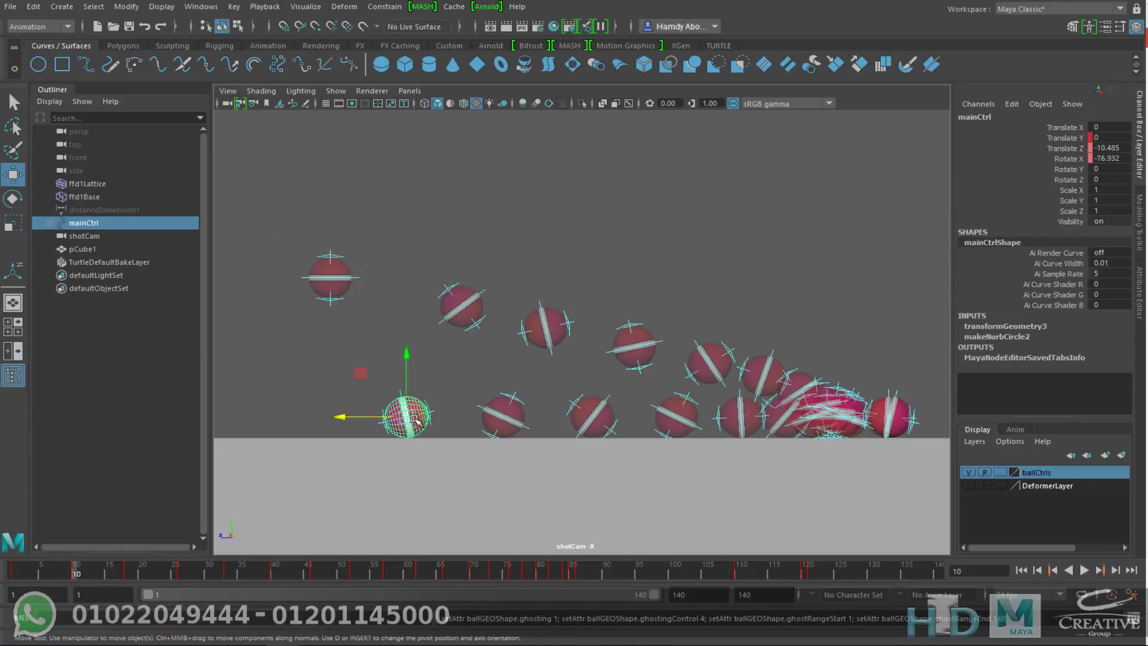
{"action": "key", "text": "alt+v"}
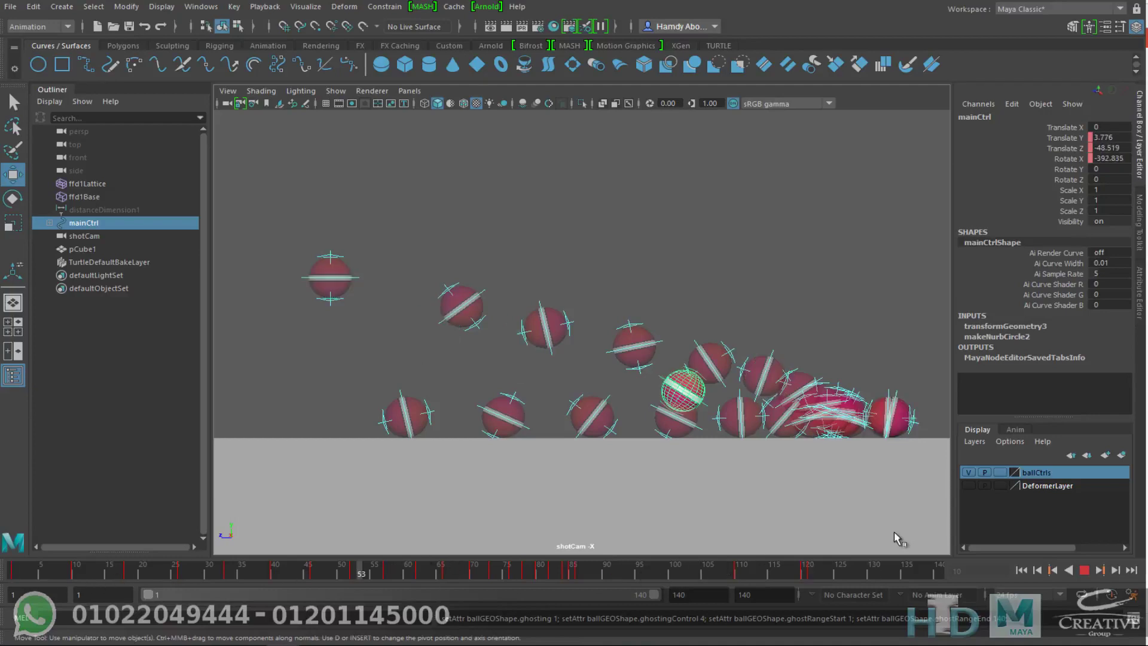
{"action": "key", "text": "Escape"}
{"action": "key", "text": "alt+shift+v"}
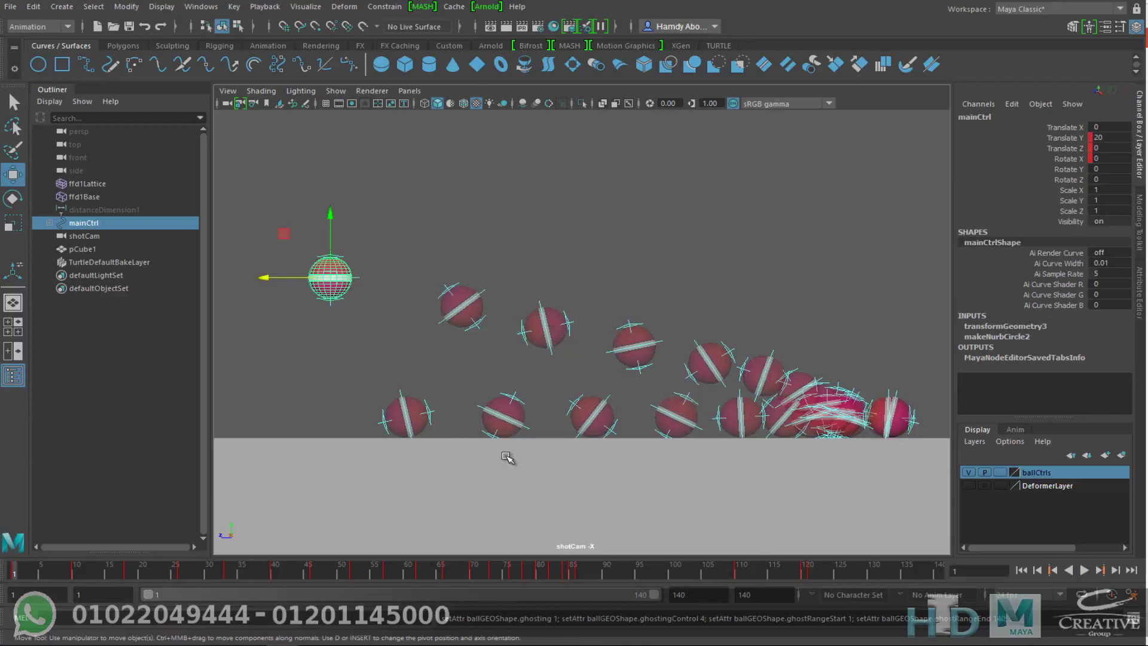